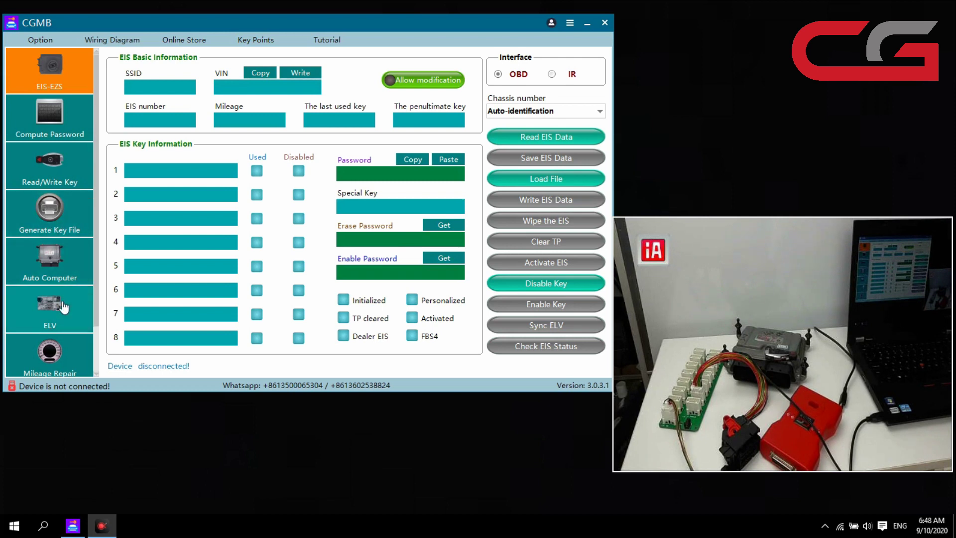
Display the ME9.7 ECU wiring diagram in the Auto Computer wiring diagrams, after viewing CR4.xx
click(74, 276)
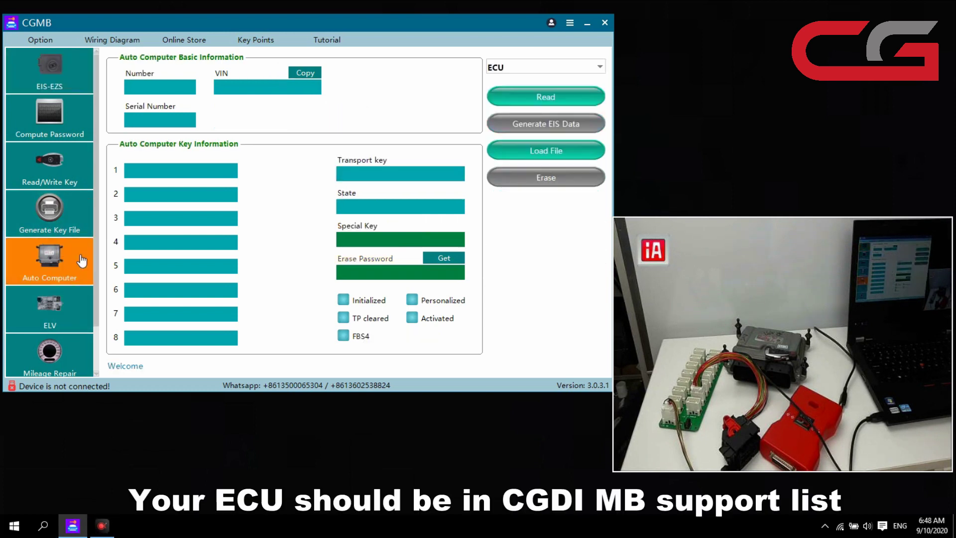
click(128, 38)
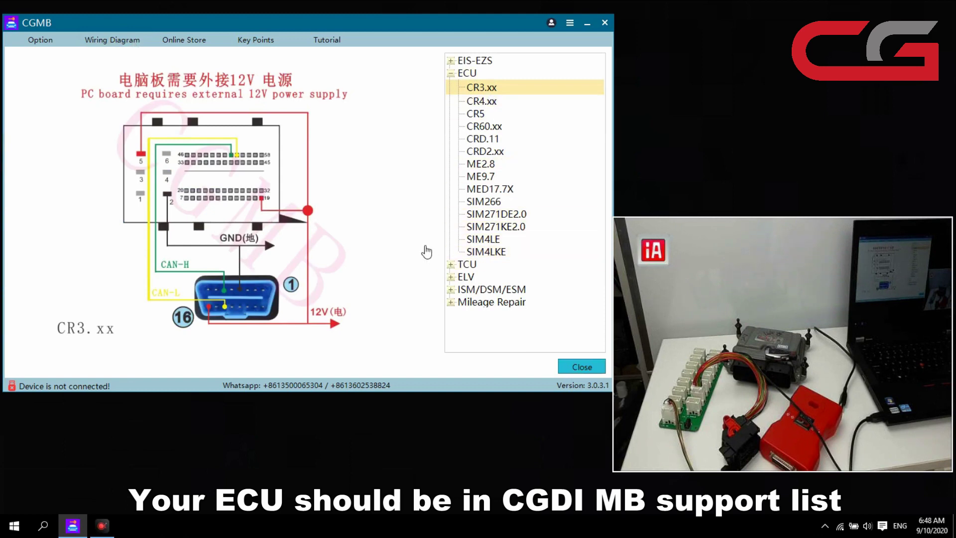
click(521, 101)
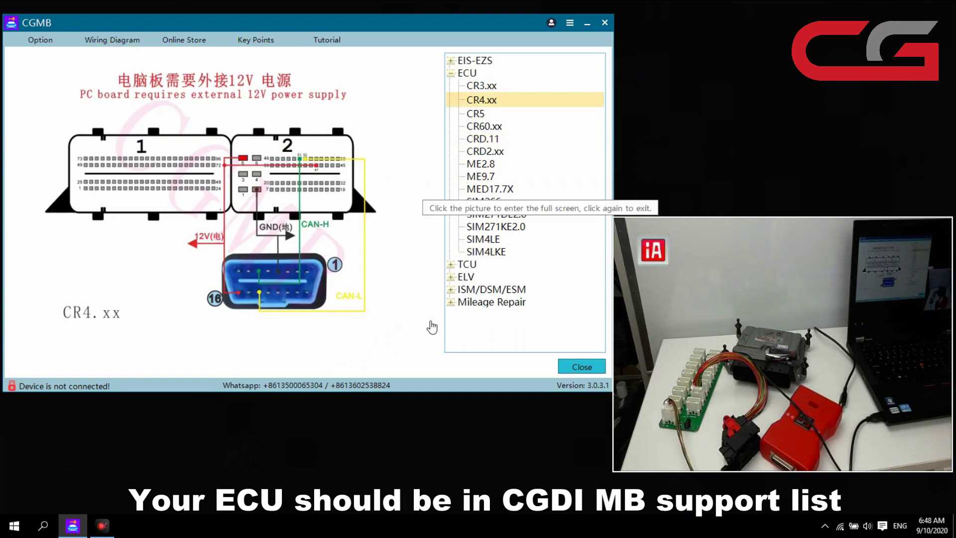
click(549, 177)
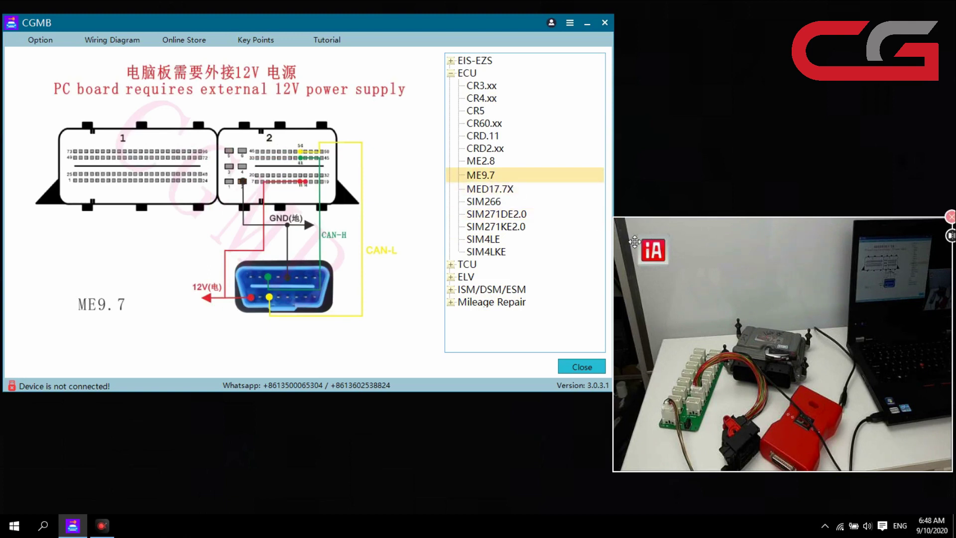
Wire the ME9.7 ECU to the CGDI MB through a breakout board following the diagram
drag(620, 234, 336, 106)
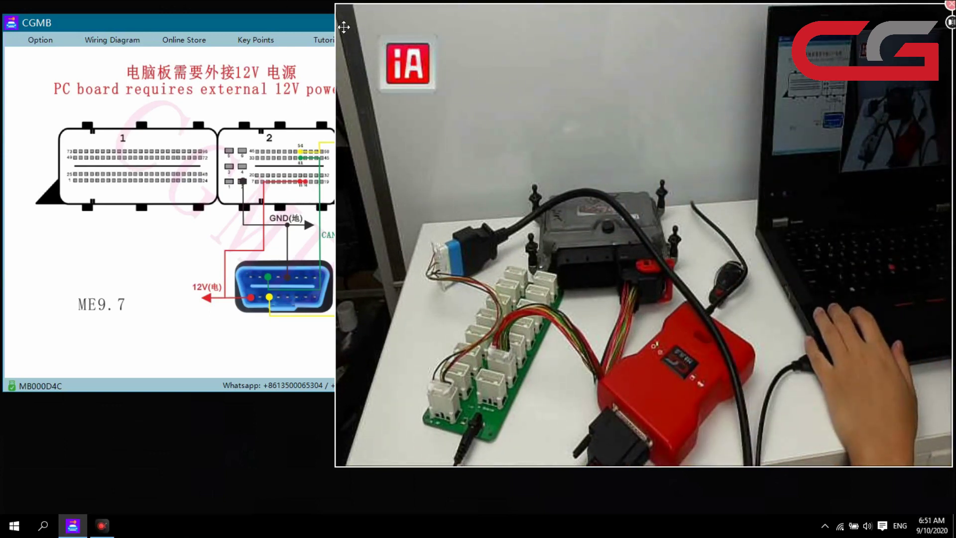
Close the ME9.7 diagram and read the ECU until 'Read data success!' appears
drag(343, 31, 615, 184)
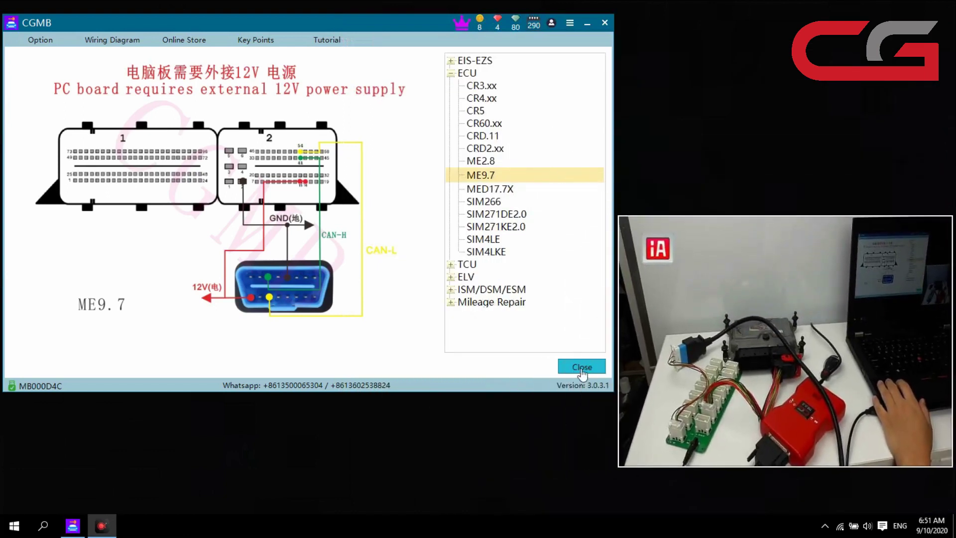
click(581, 357)
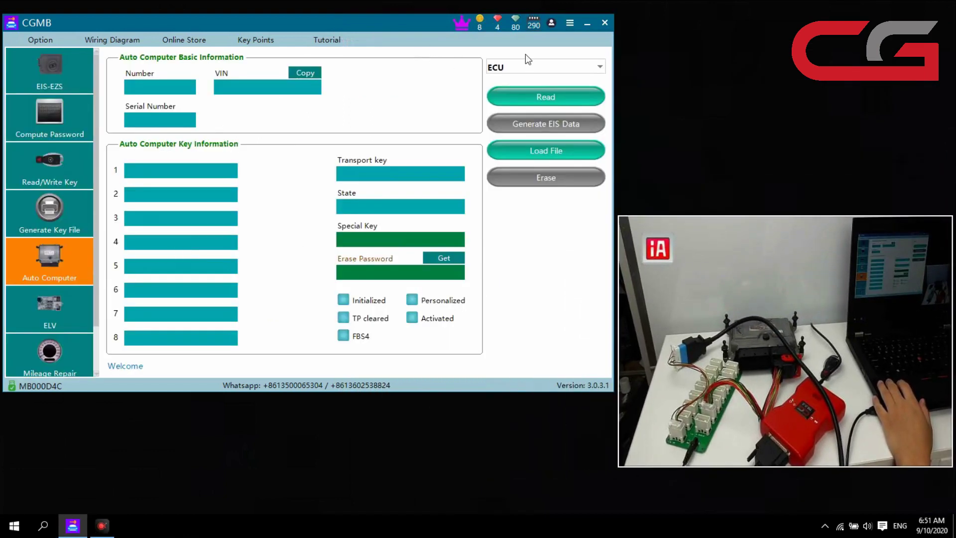
click(542, 101)
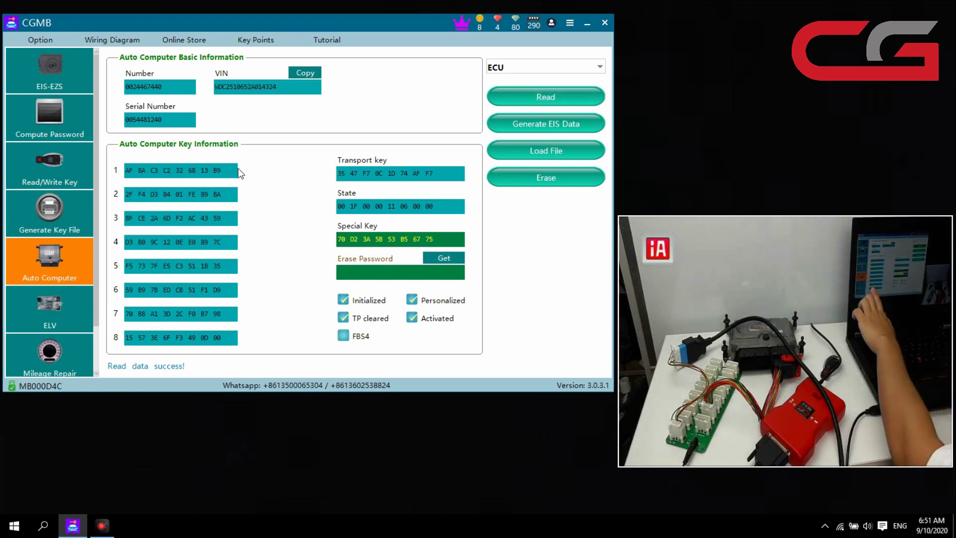
Generate EIS data and save the .bin into a new empty Desktop folder, confirming success
click(526, 125)
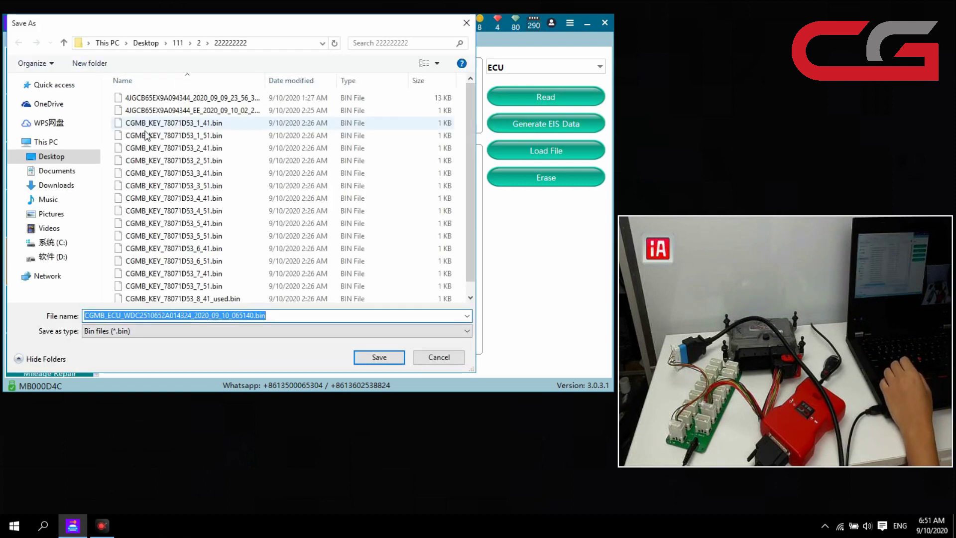
click(67, 158)
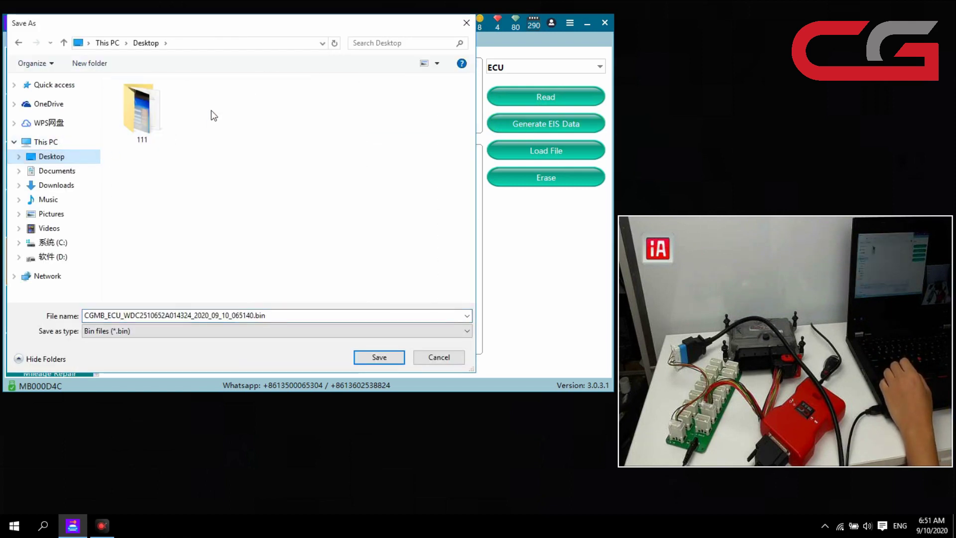
click(95, 63)
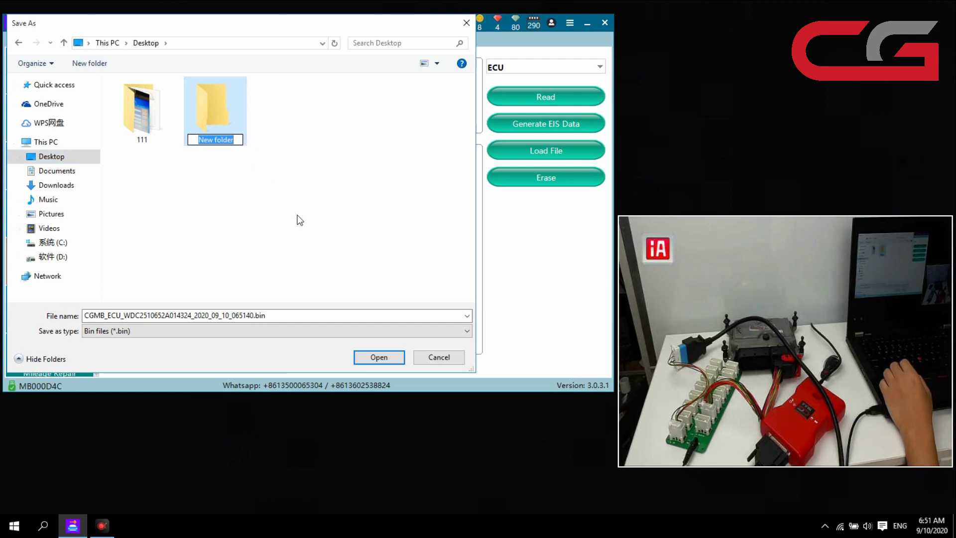
double_click(231, 107)
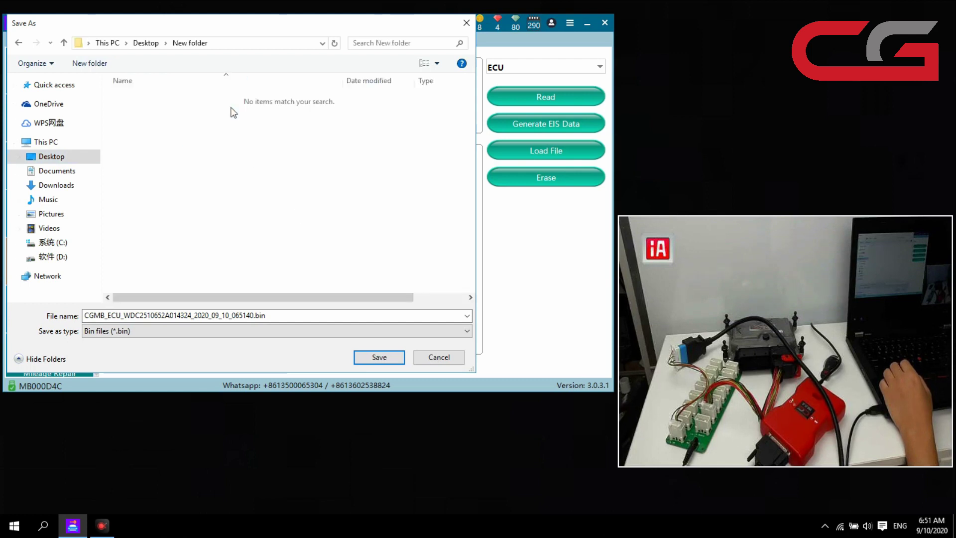
click(378, 357)
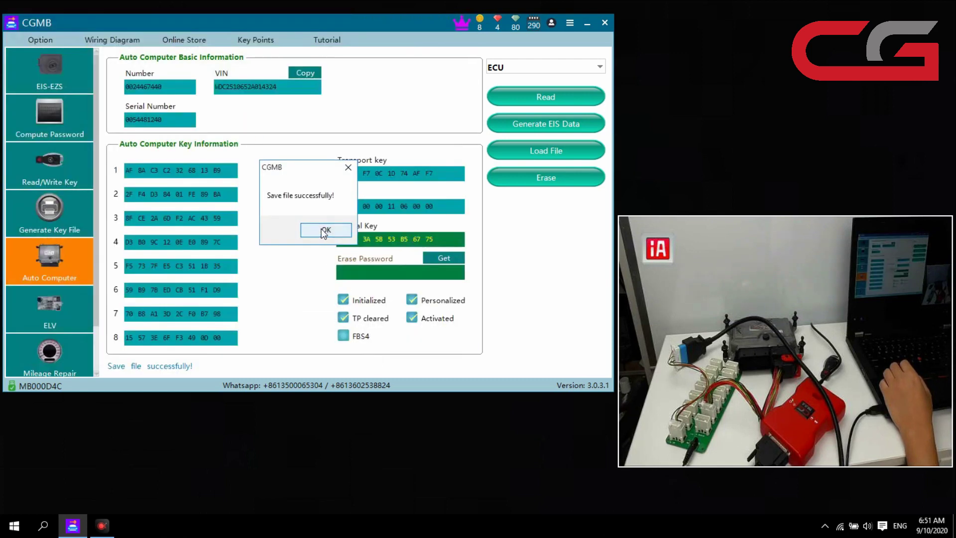
click(325, 230)
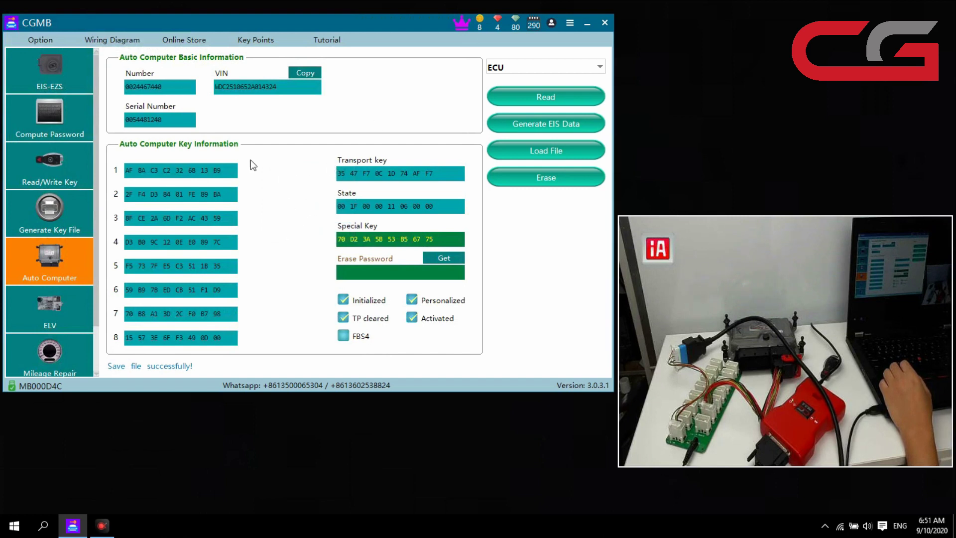
Go to the EIS-EZS page from the Auto Computer page
click(79, 79)
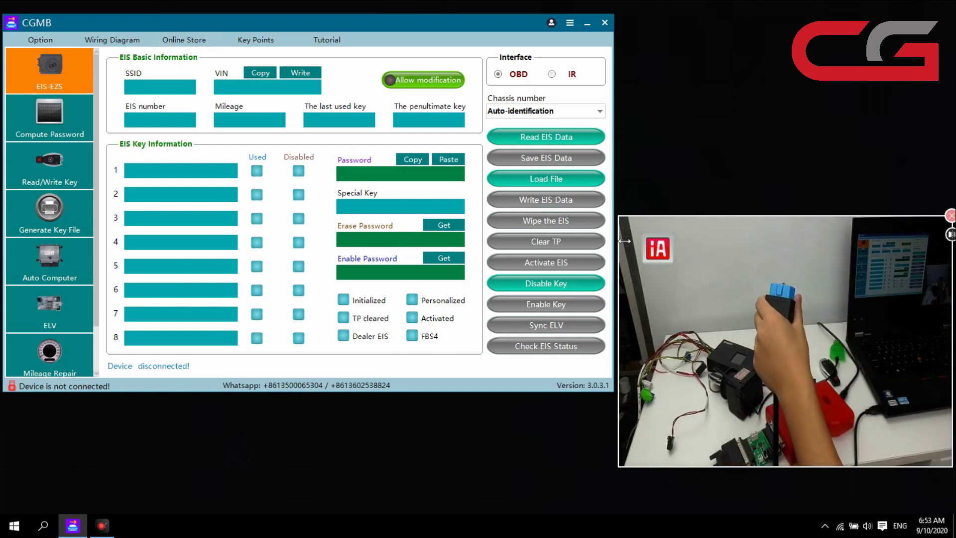
Display the W164 new EIS adapter-board wiring diagram and cable the EIS to the programmer
drag(624, 241, 491, 241)
click(128, 44)
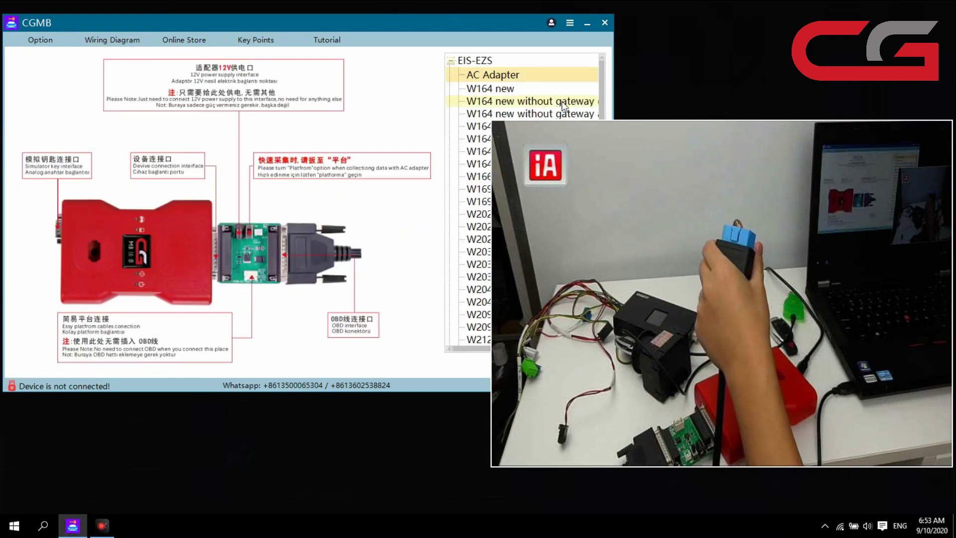
click(492, 114)
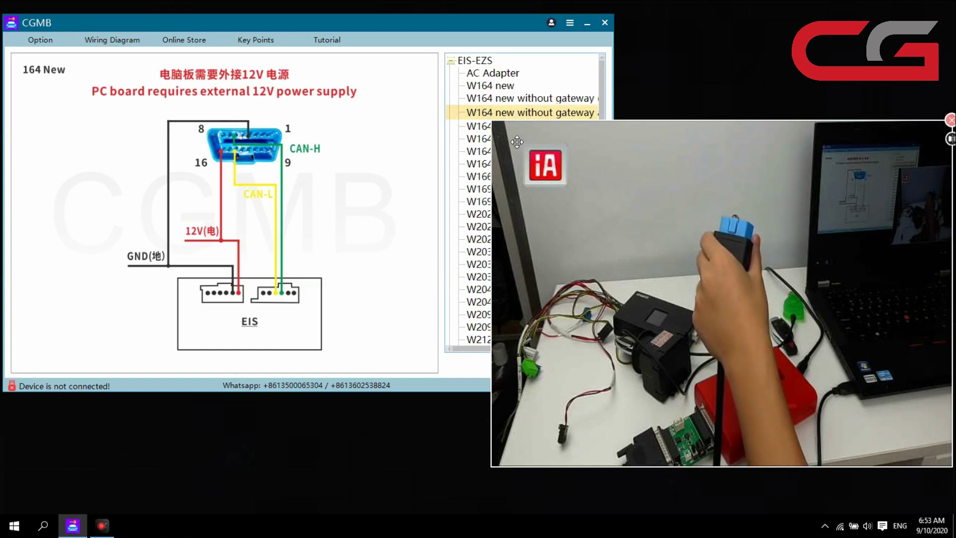
drag(498, 134, 554, 215)
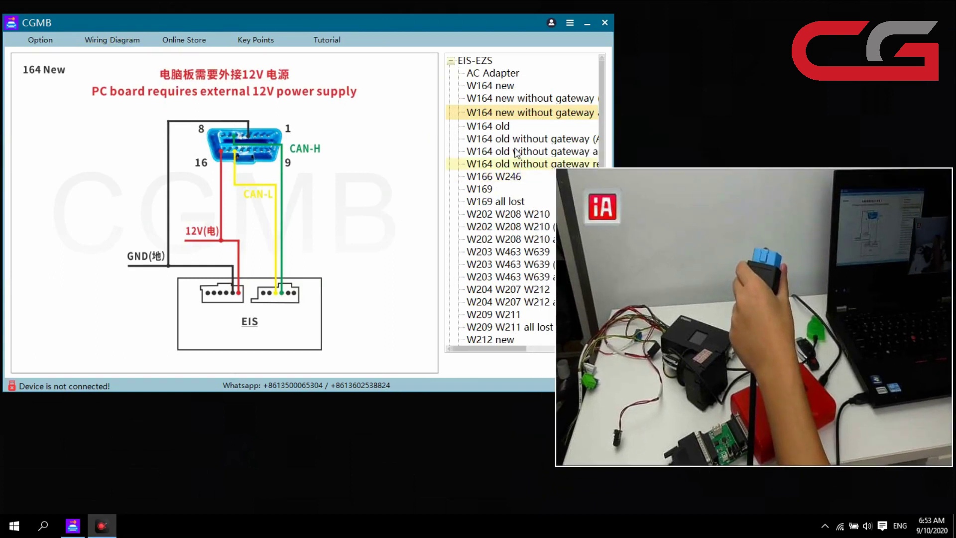
click(526, 101)
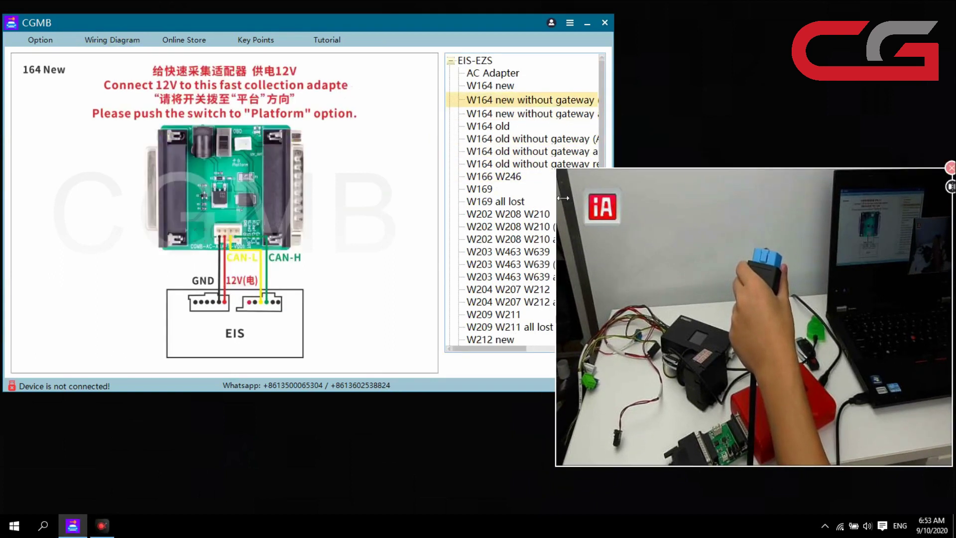
drag(562, 198, 357, 199)
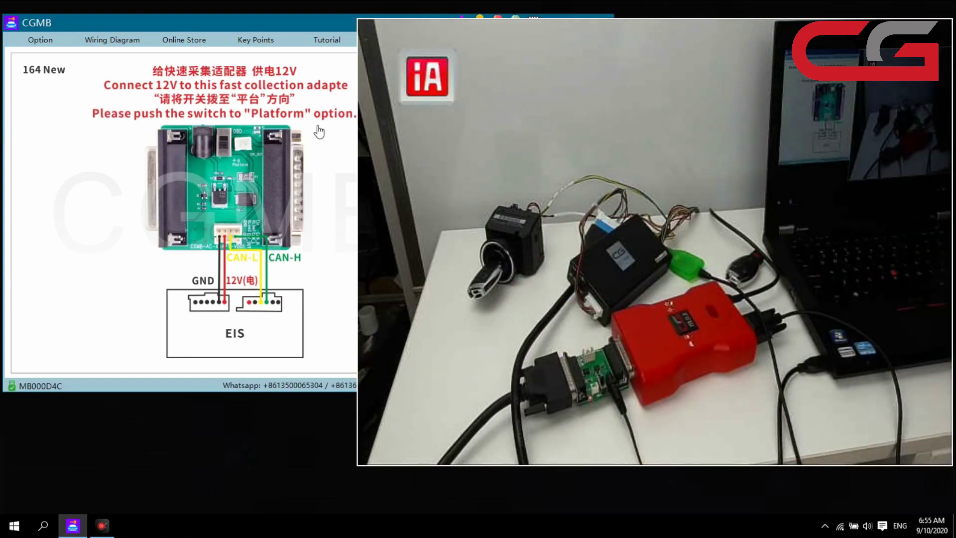
drag(364, 44, 612, 146)
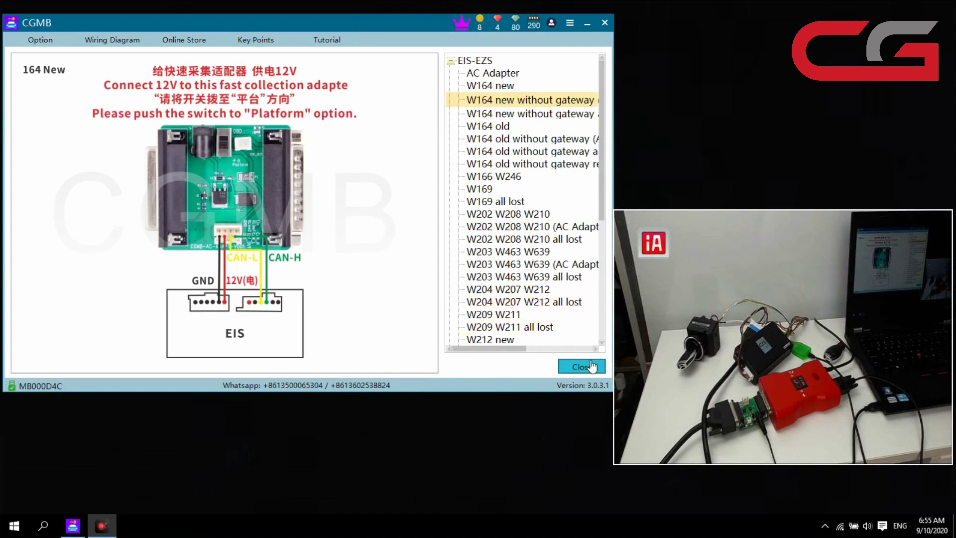
Close the diagram, read the EIS successfully, and go to the Read/Write Key page
click(581, 366)
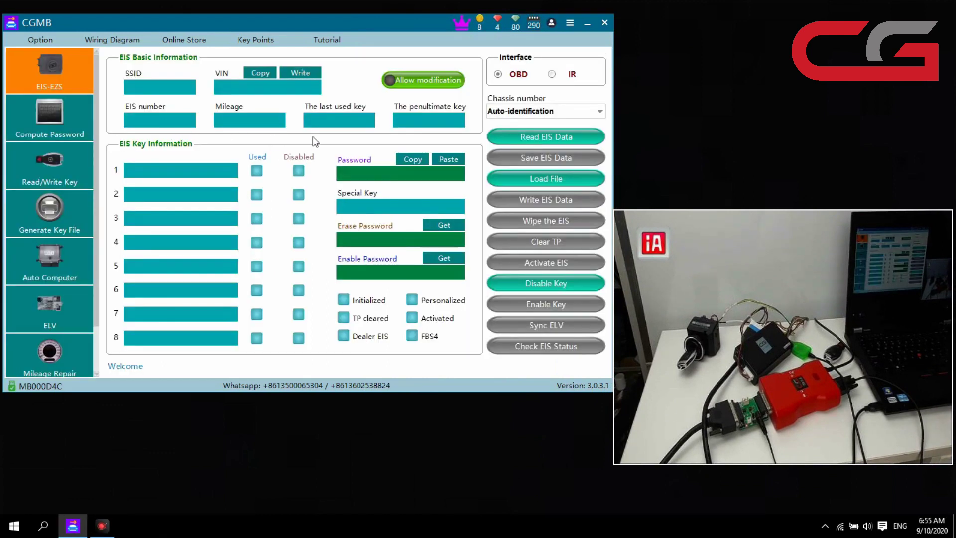
click(549, 144)
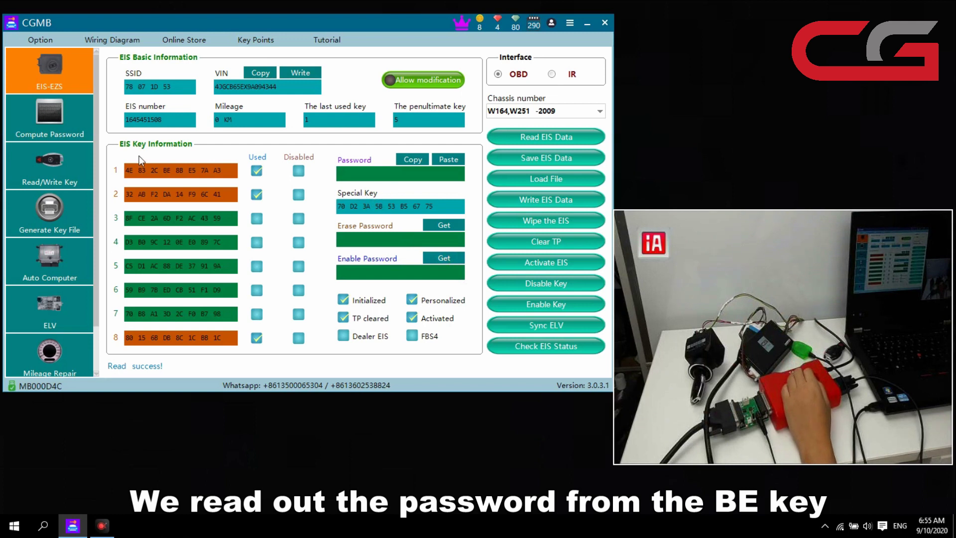
click(87, 182)
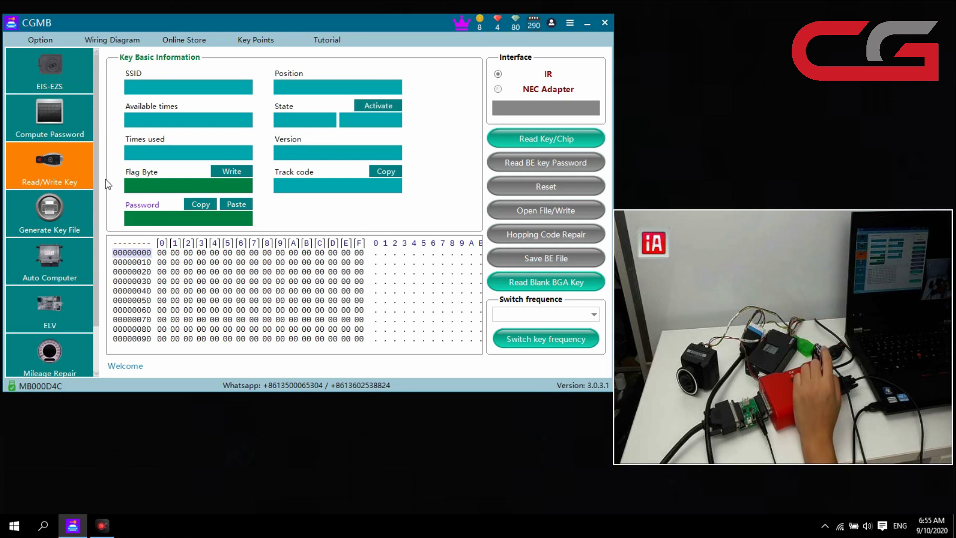
Read the BE key's EEPROM and its password, then return to the EIS-EZS page
click(536, 144)
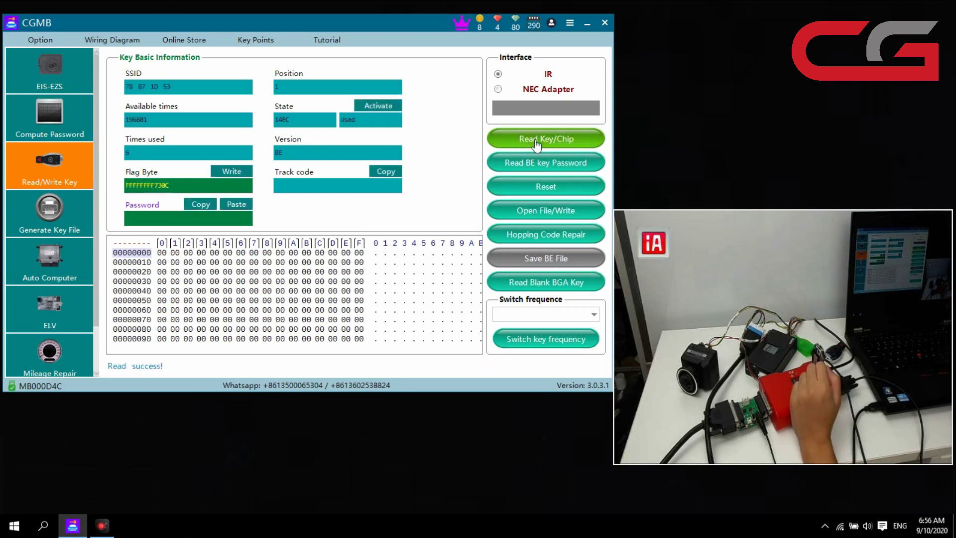
click(561, 174)
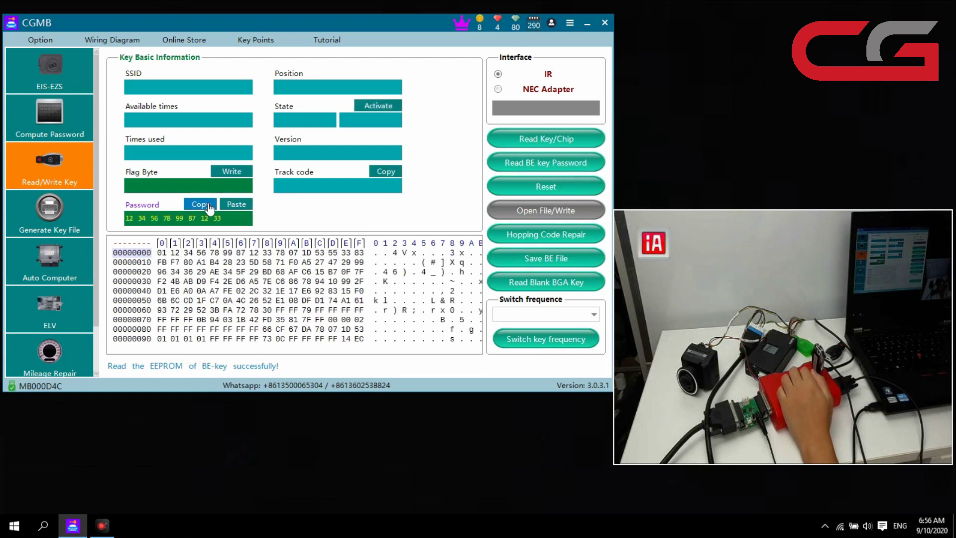
click(63, 82)
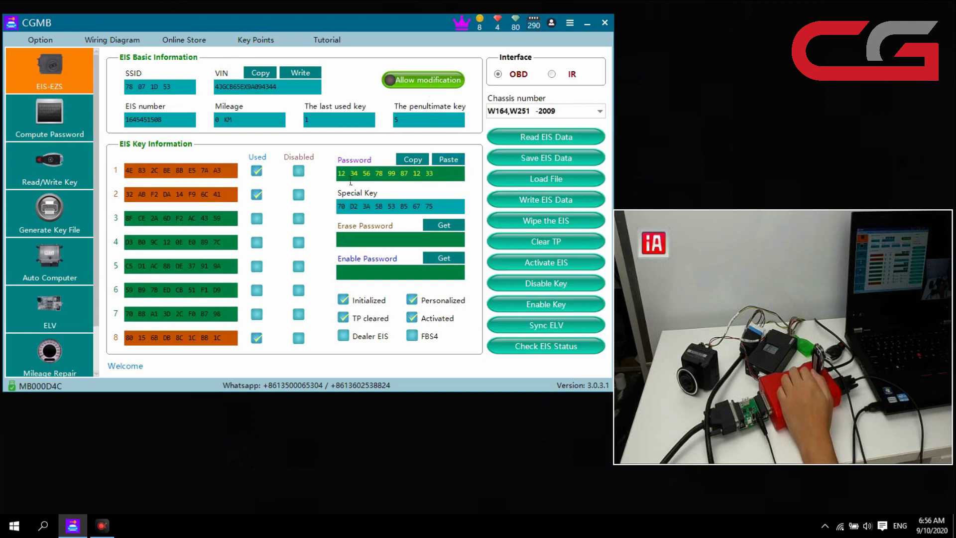
Save the EIS data as a .bin into a new 'original 164 data' folder and confirm
click(548, 163)
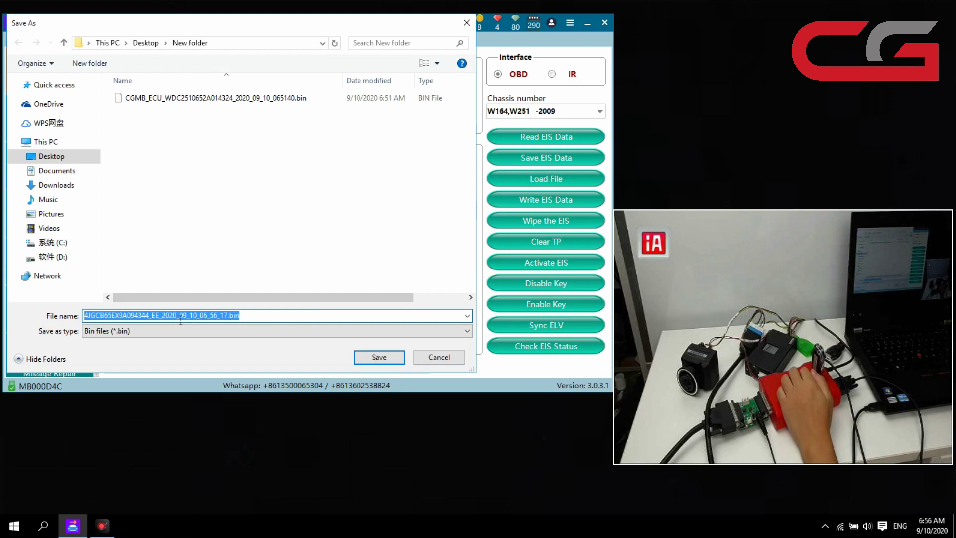
click(88, 63)
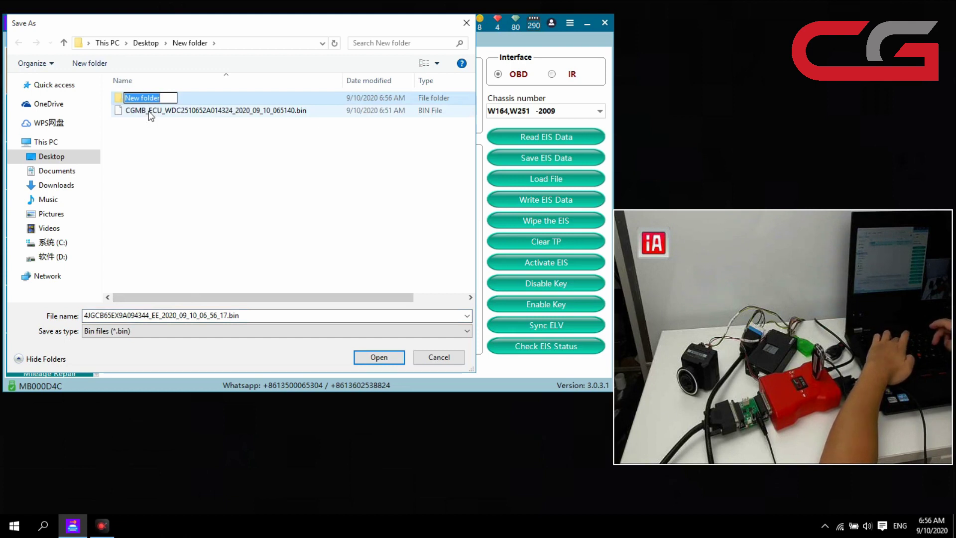
text(or)
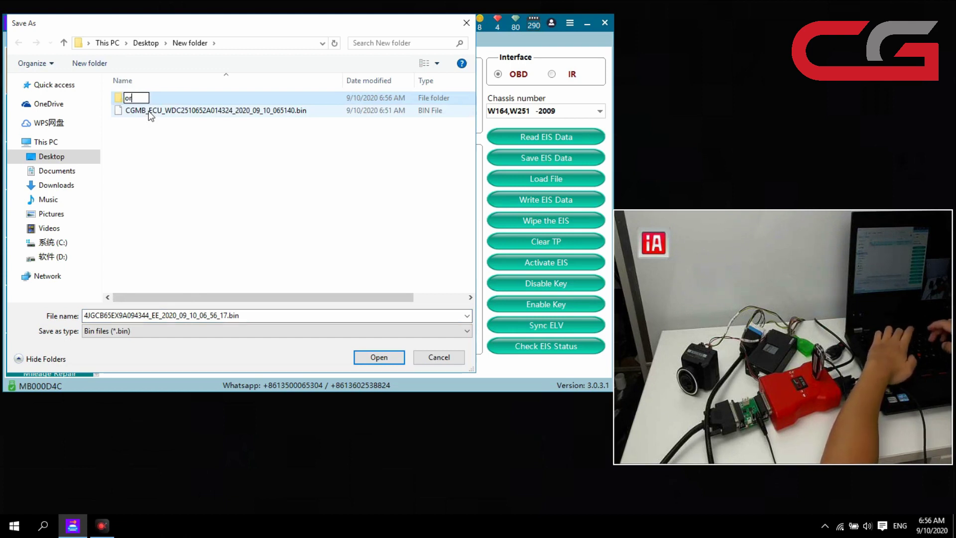
text(iginal 164 data)
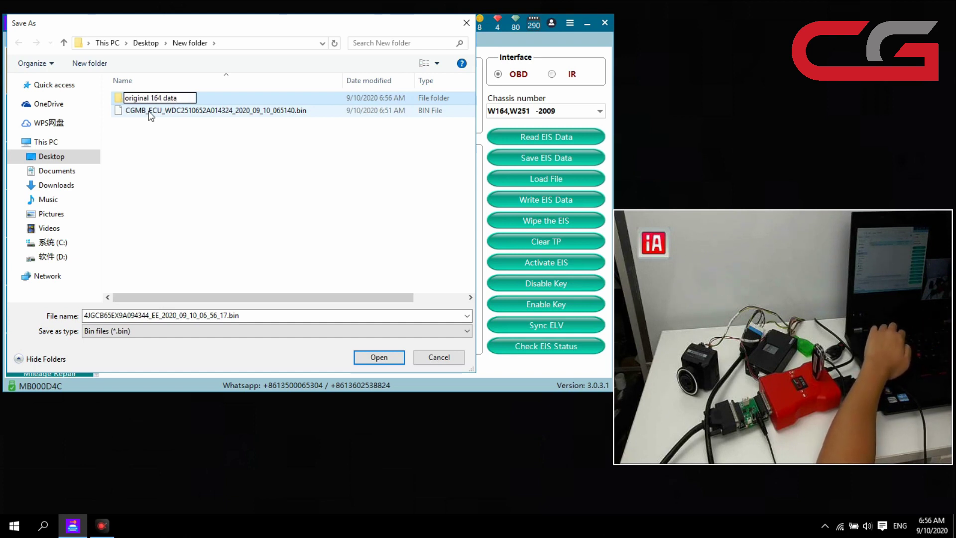
key(Return)
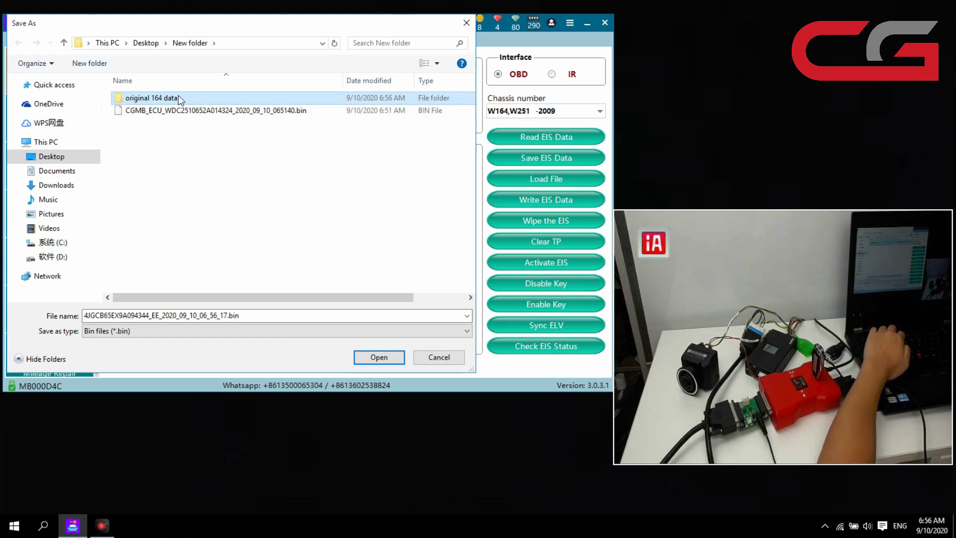
double_click(178, 97)
click(369, 356)
click(323, 232)
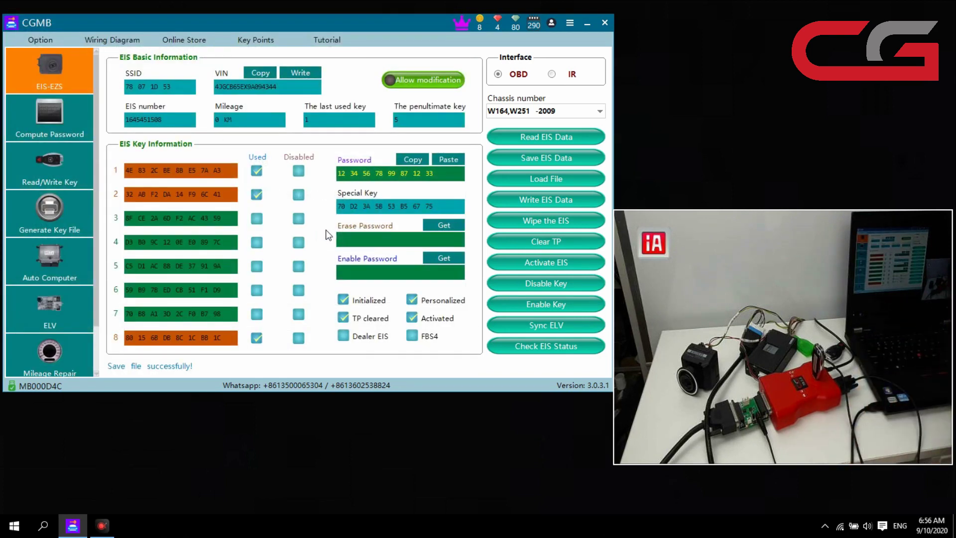
Calculate the erase password, then wipe the EIS until 'Erase the EIS success!' appears
click(456, 228)
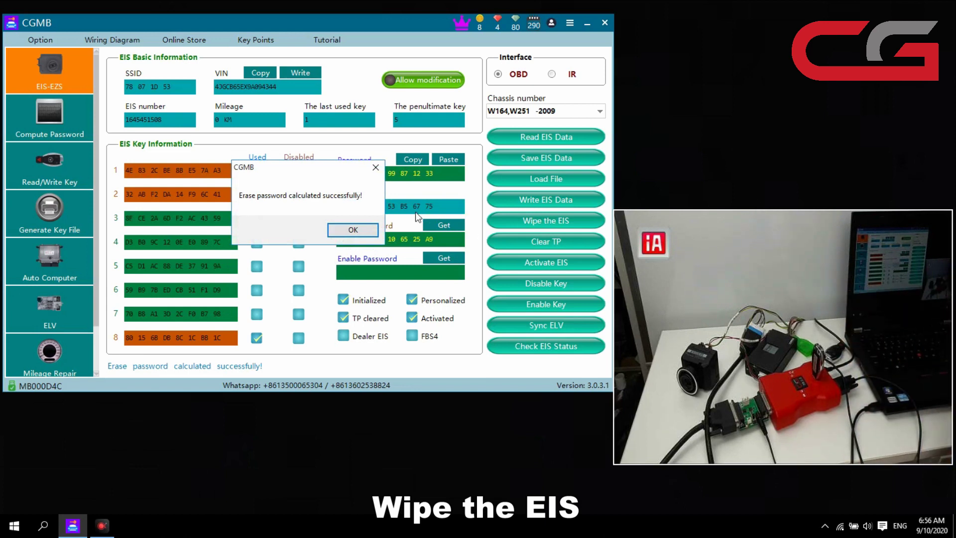
click(375, 229)
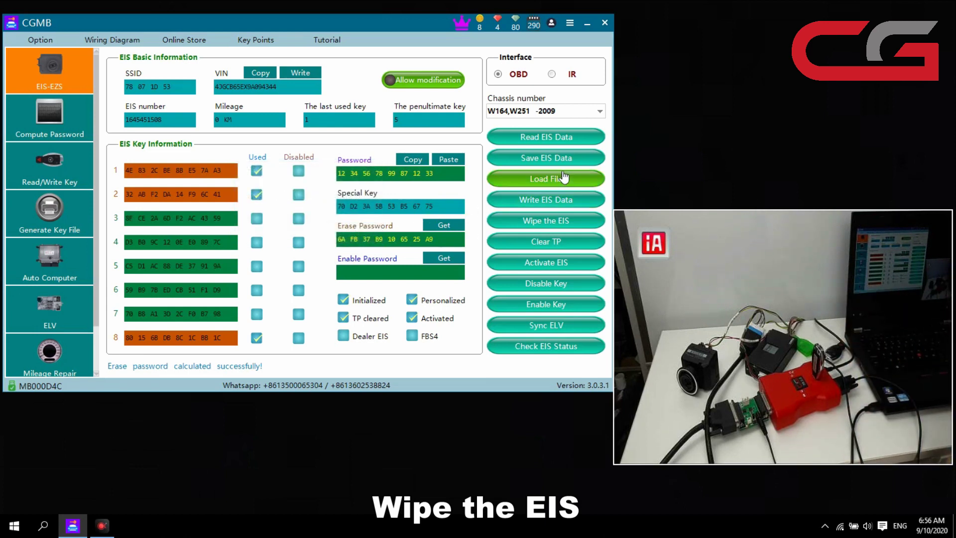
click(556, 225)
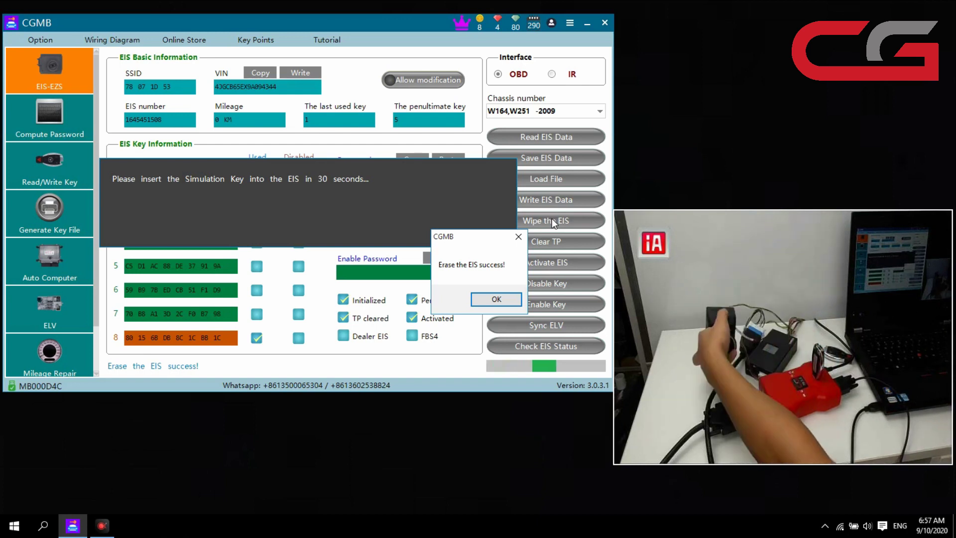
click(498, 299)
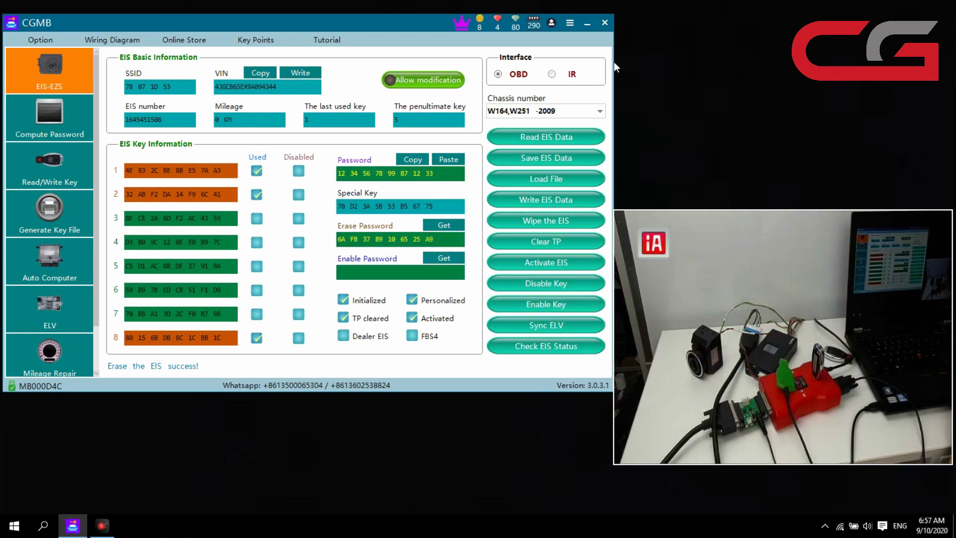
Re-read the wiped EIS so all eight key slots show disabled and Activated is cleared
click(561, 144)
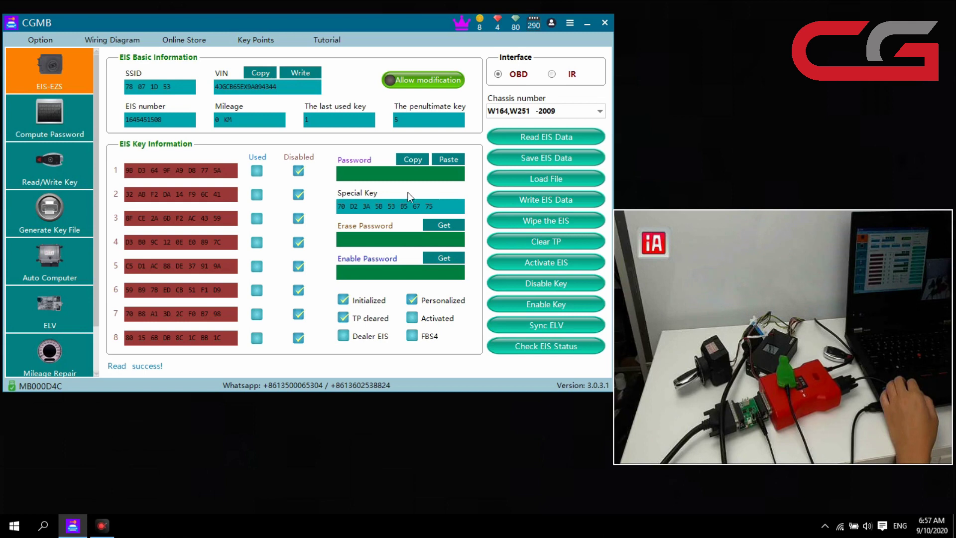
Load the generated CGMB_ECU .bin file from New folder into the EIS data
click(526, 178)
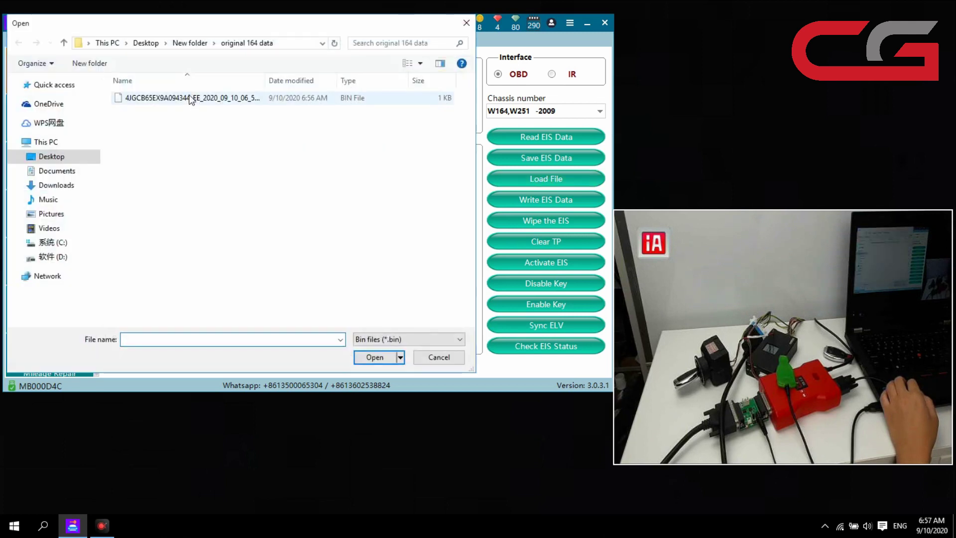
click(190, 43)
click(204, 110)
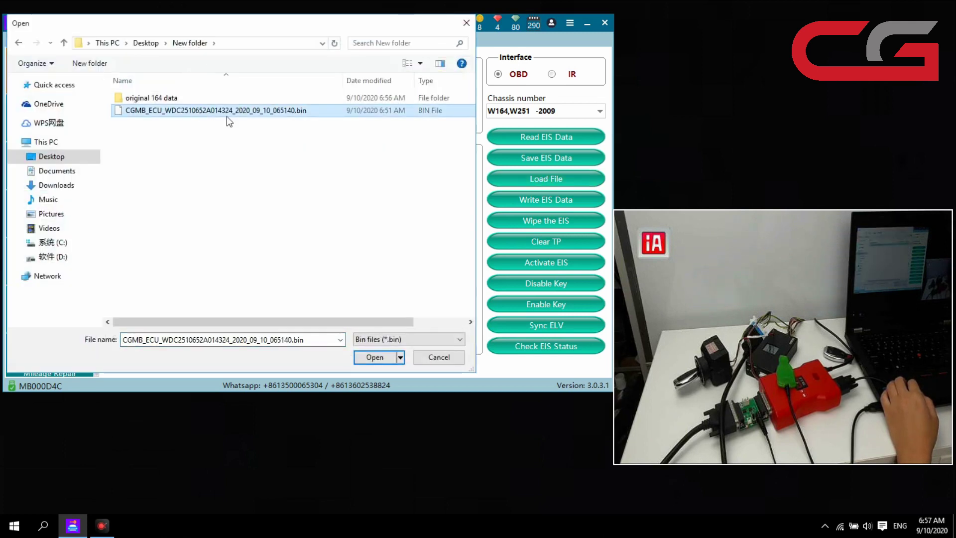
click(374, 356)
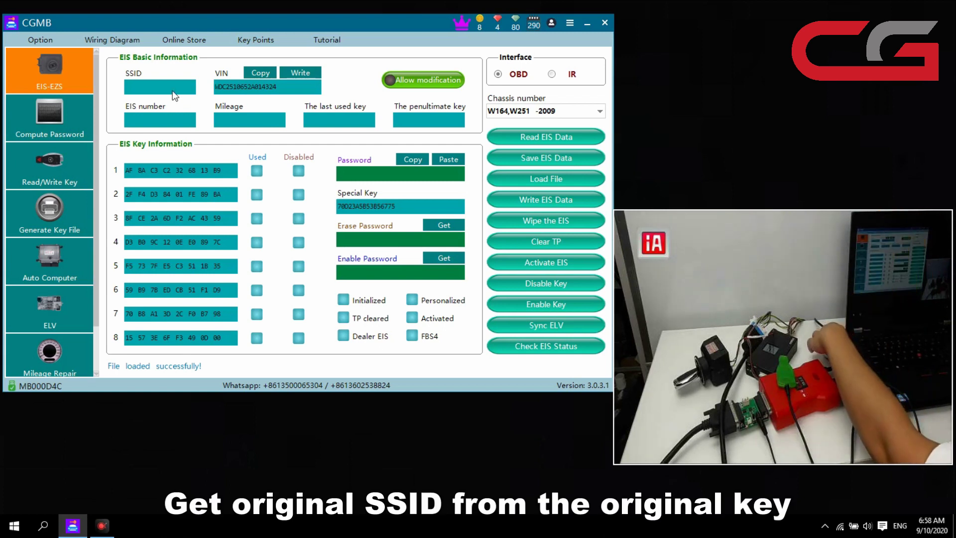
Read the original key's SSID E7 8D 3B 32, then return to the EIS-EZS page
click(75, 172)
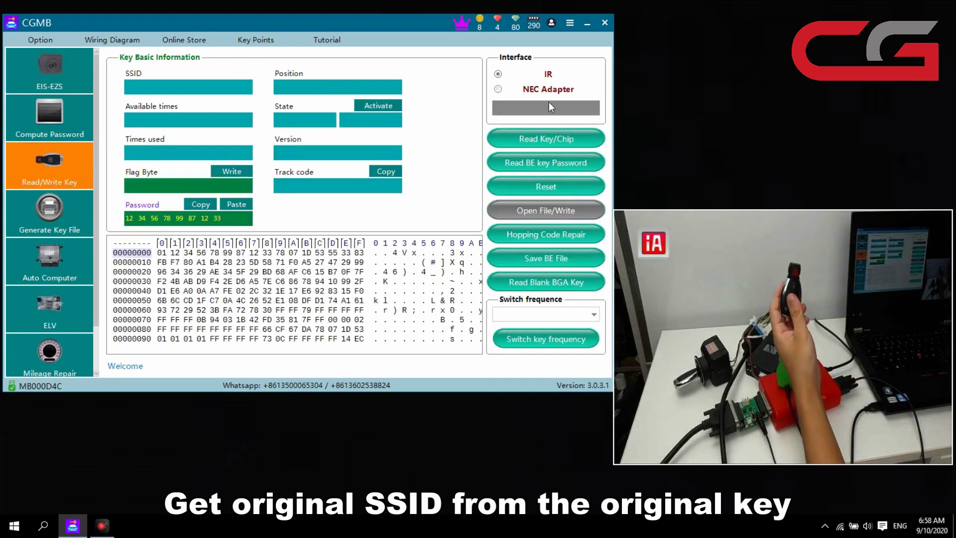
click(558, 144)
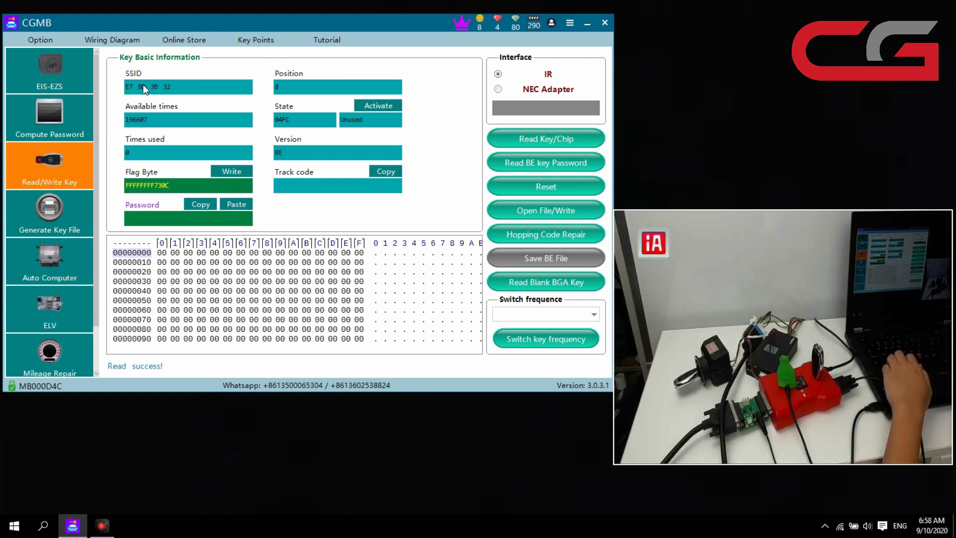
click(75, 86)
click(418, 81)
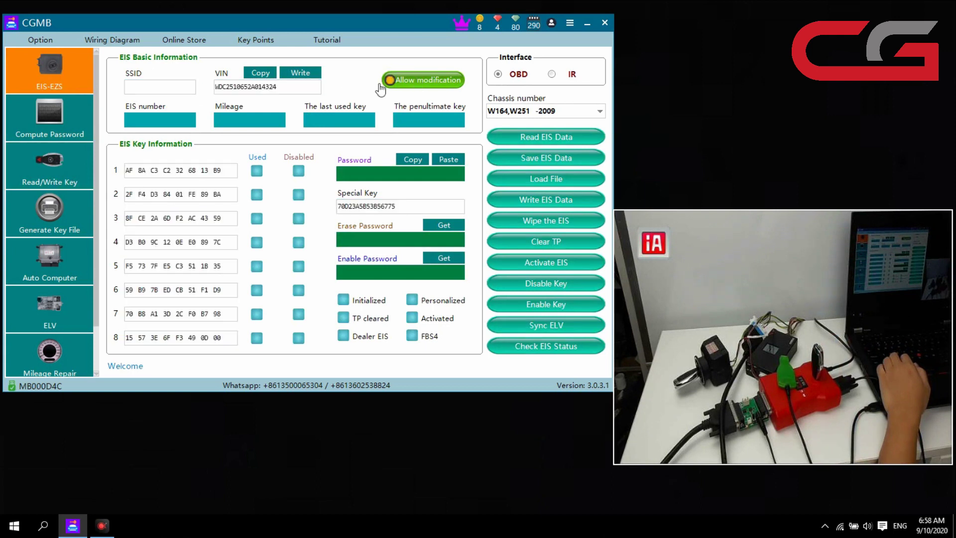
click(185, 94)
text(E7)
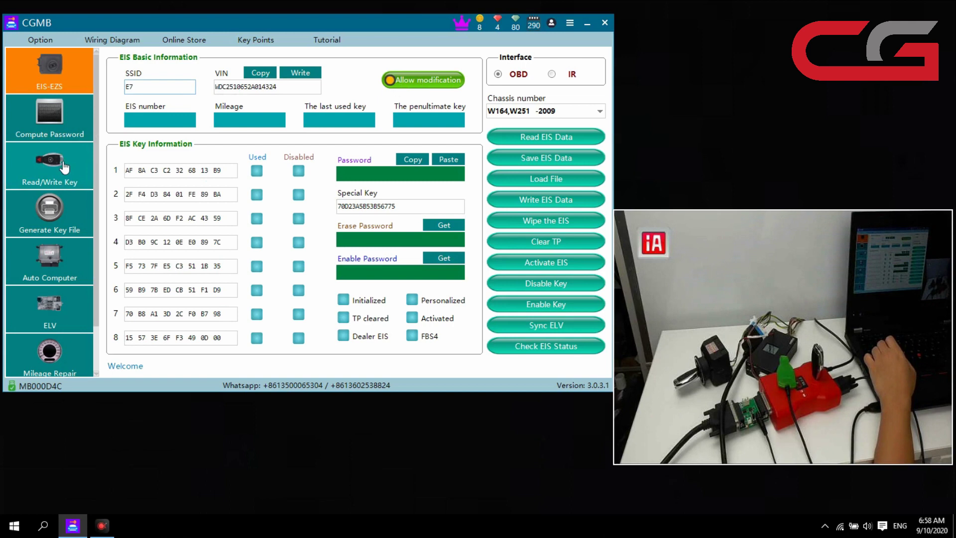
click(65, 167)
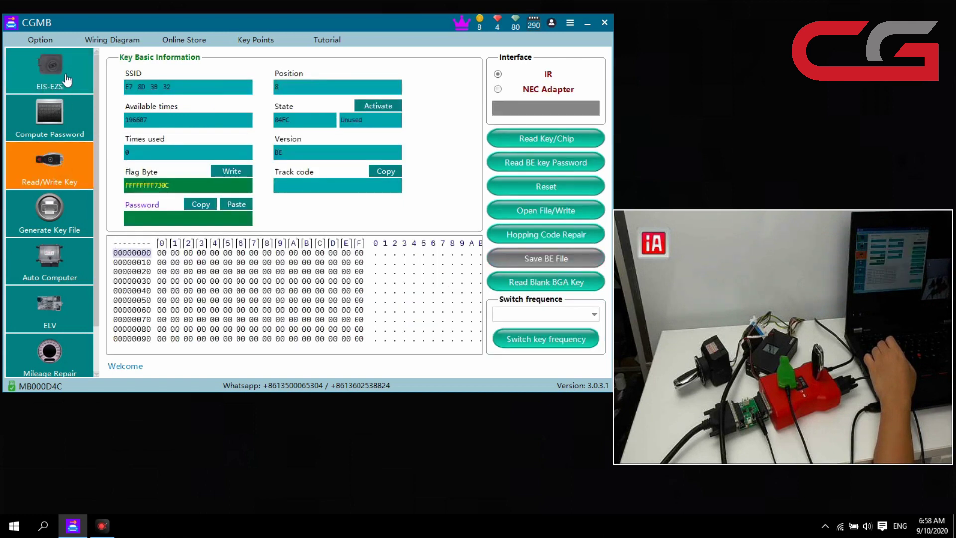
click(67, 78)
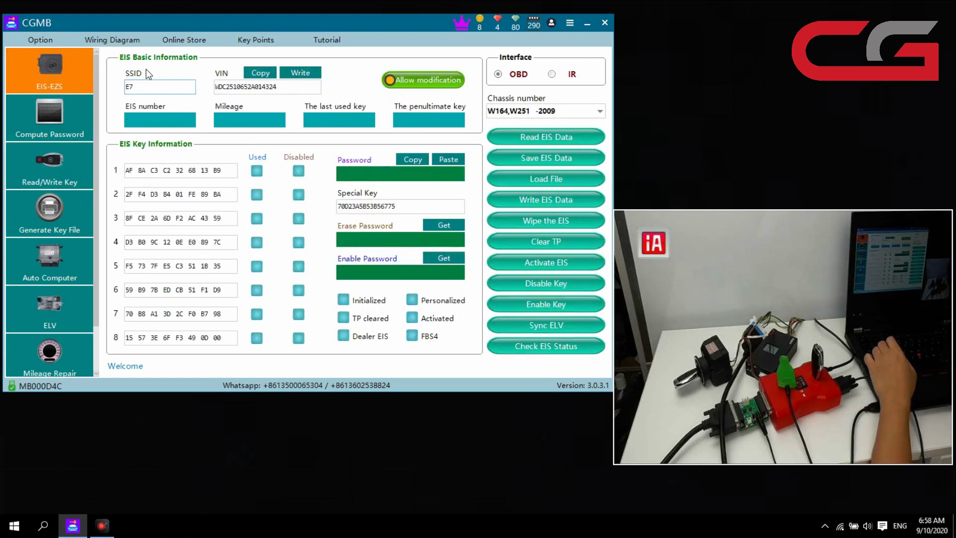
text(8D)
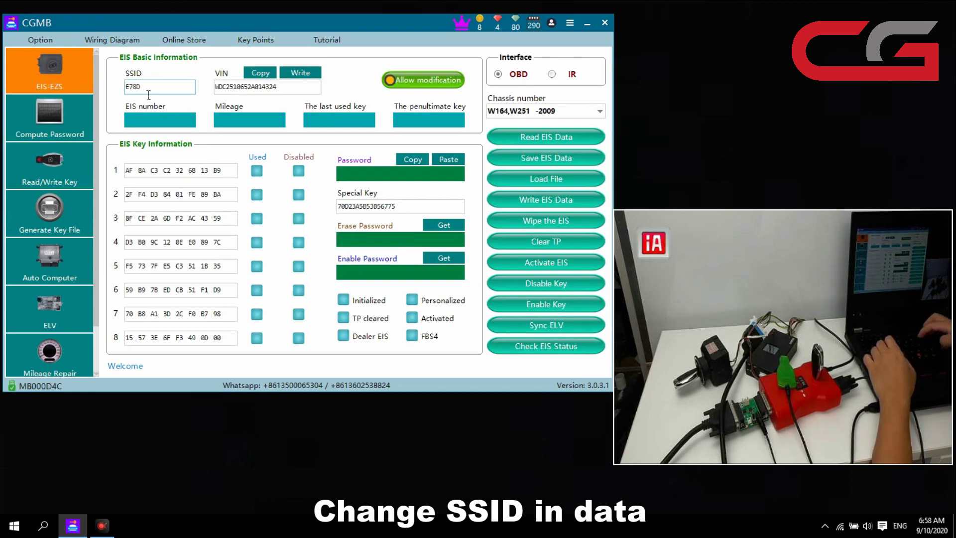
text(3B)
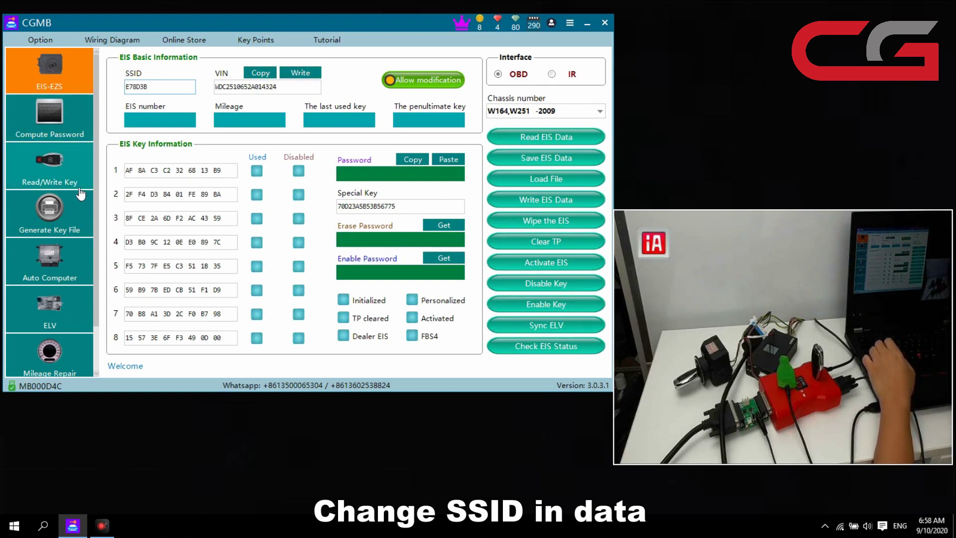
click(76, 182)
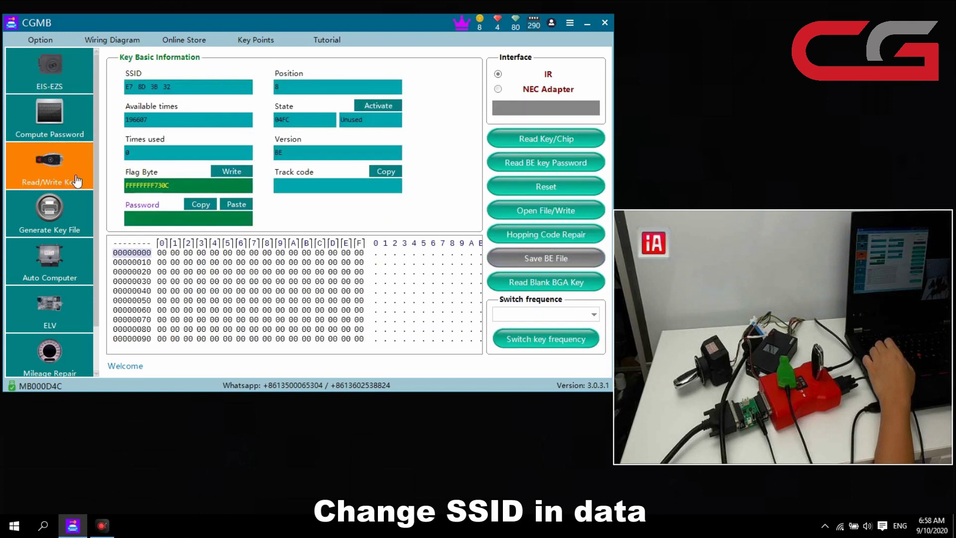
click(79, 84)
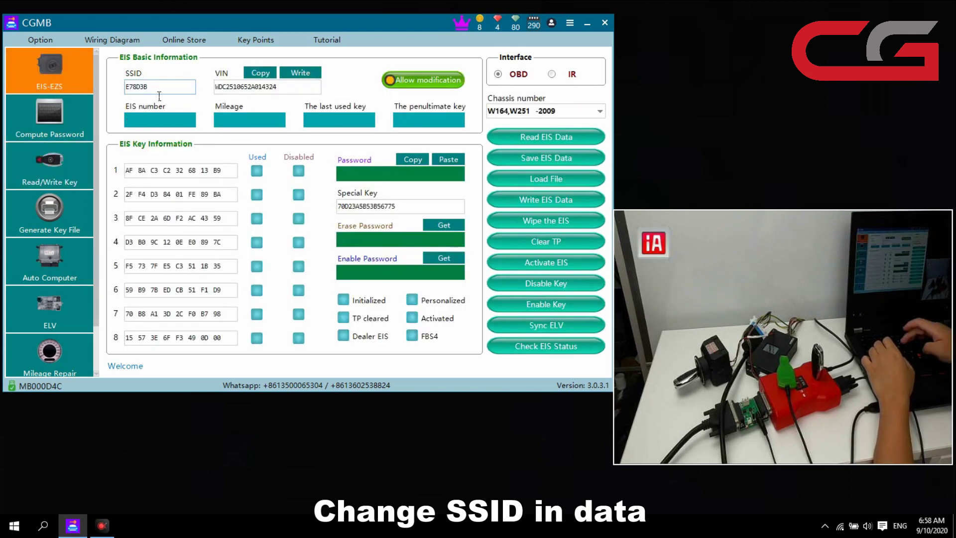
text(32)
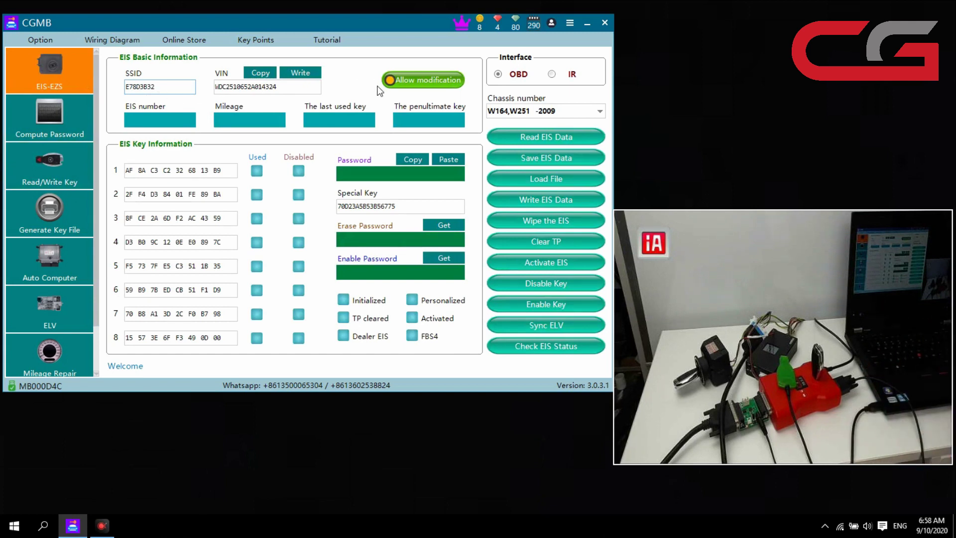
key(Return)
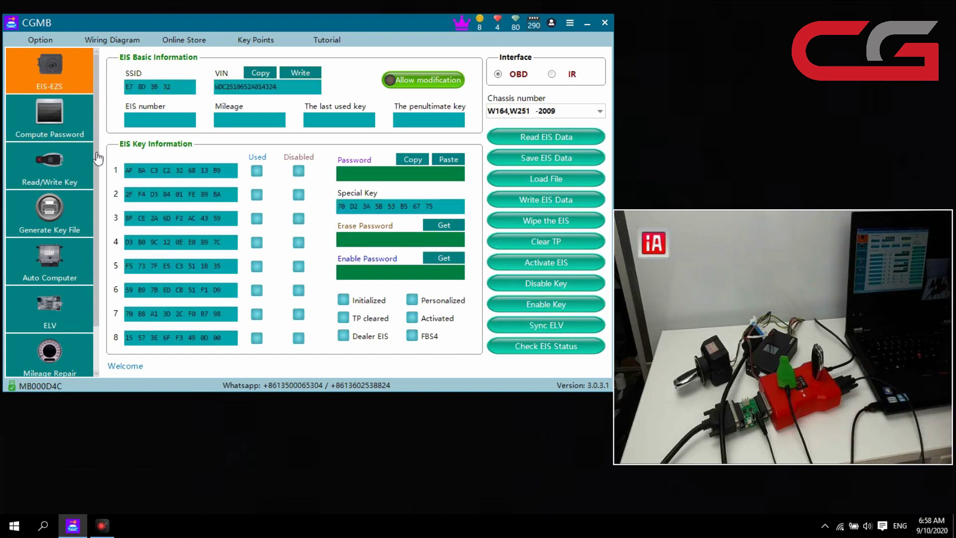
Compare the EIS SSID against the key's SSID, then turn Allow modification back on
click(74, 181)
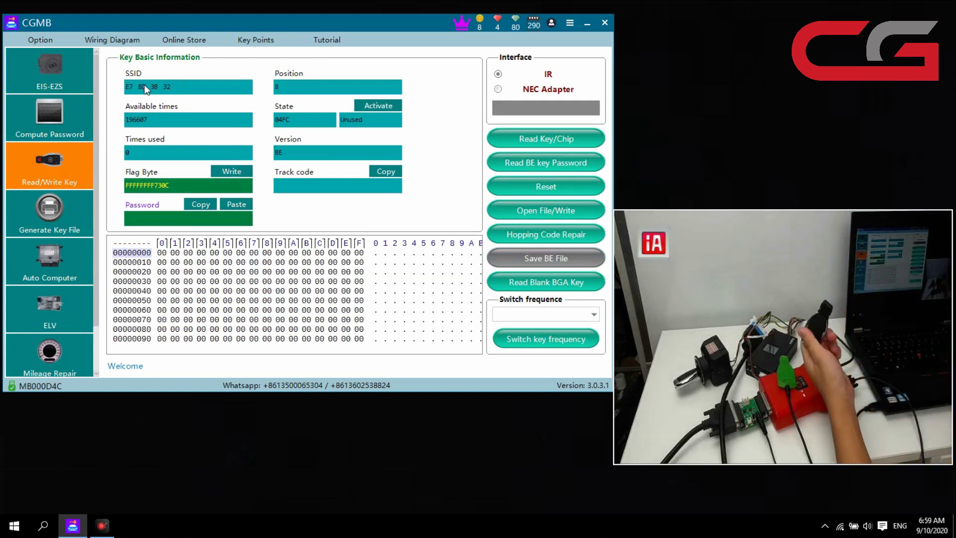
click(87, 81)
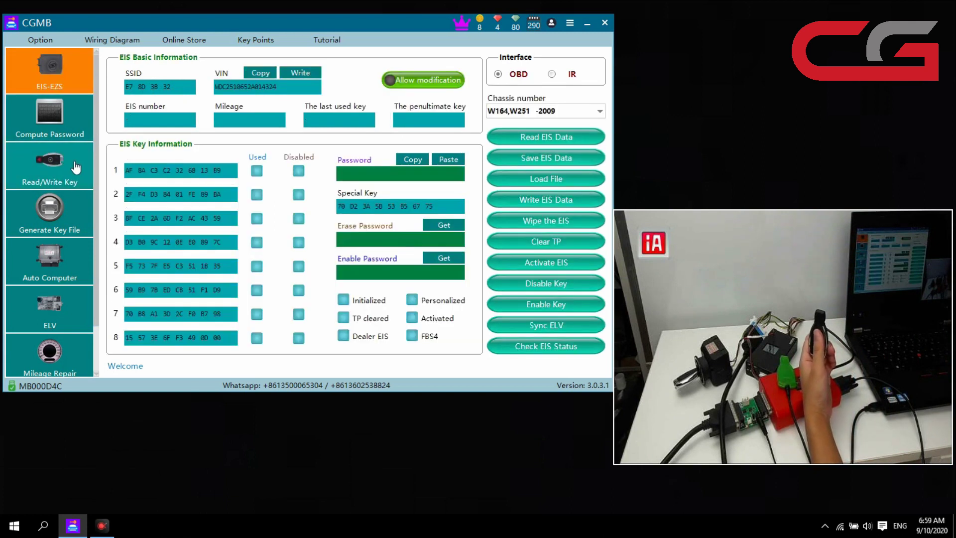
click(77, 164)
click(84, 80)
click(80, 159)
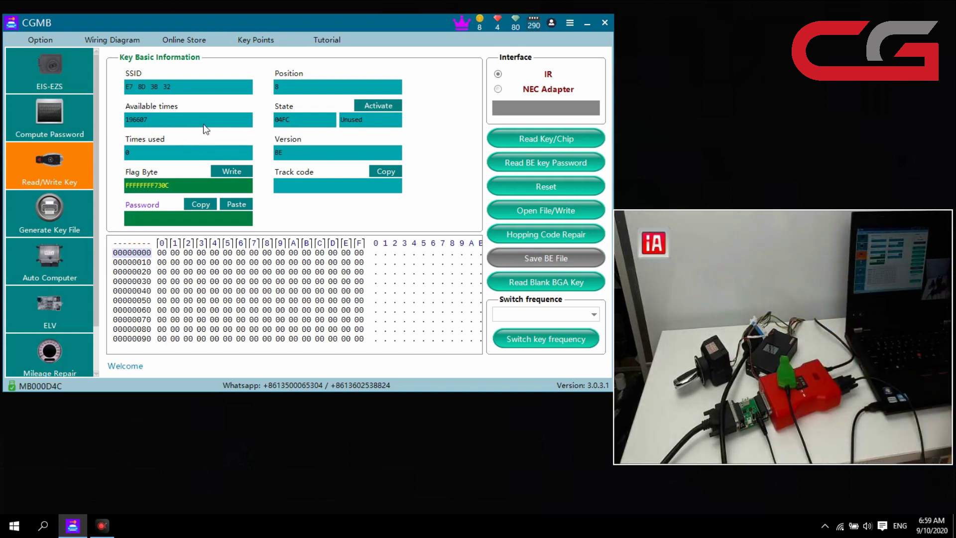
click(84, 78)
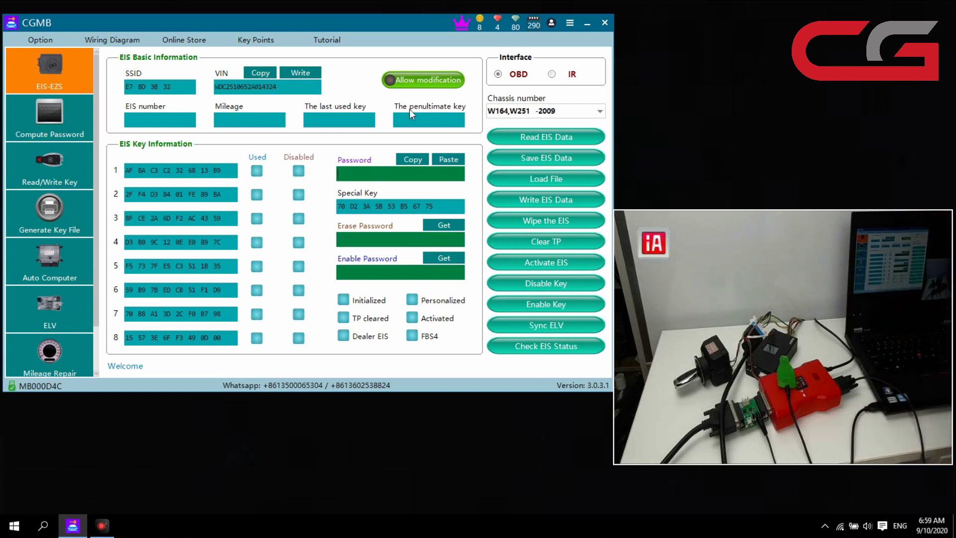
click(438, 81)
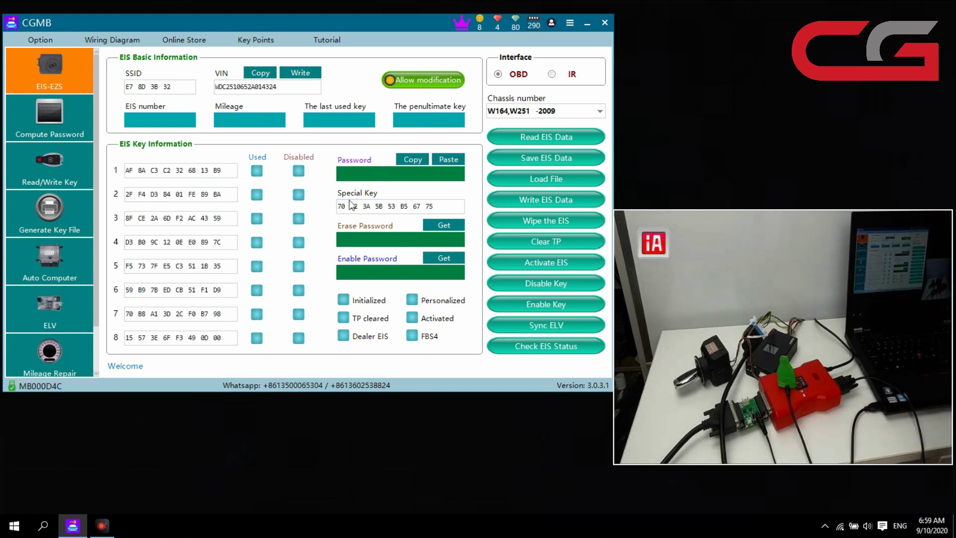
Replace the EIS password with a new self-chosen password and switch off Allow modification
click(367, 176)
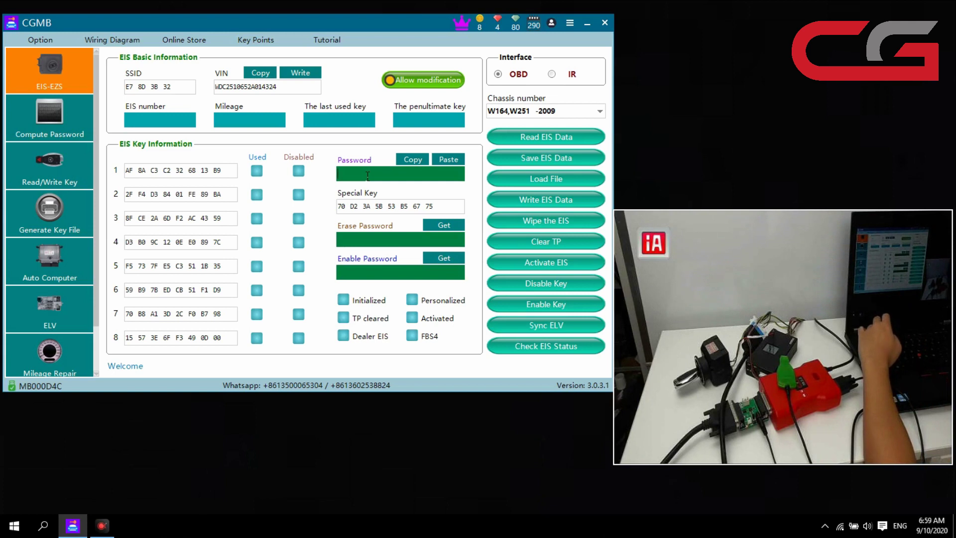
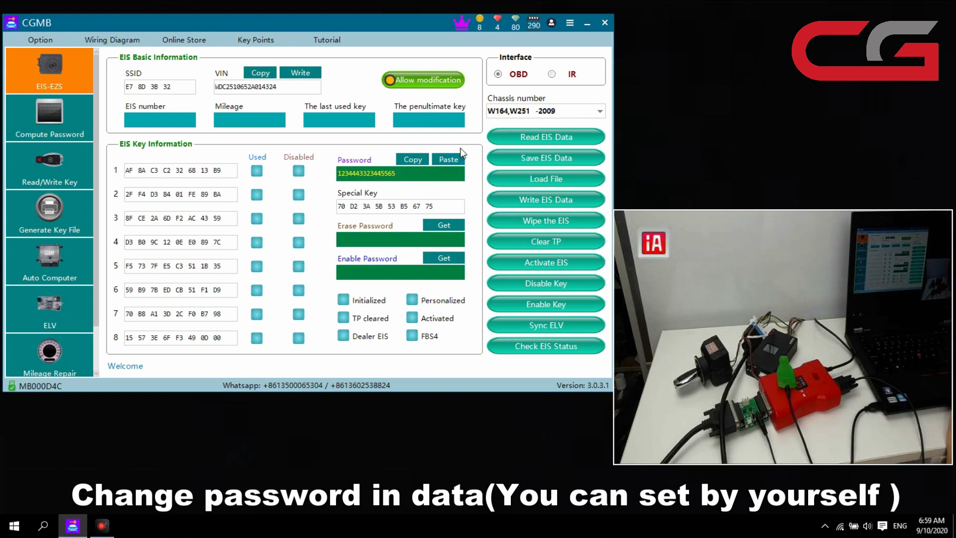
click(415, 82)
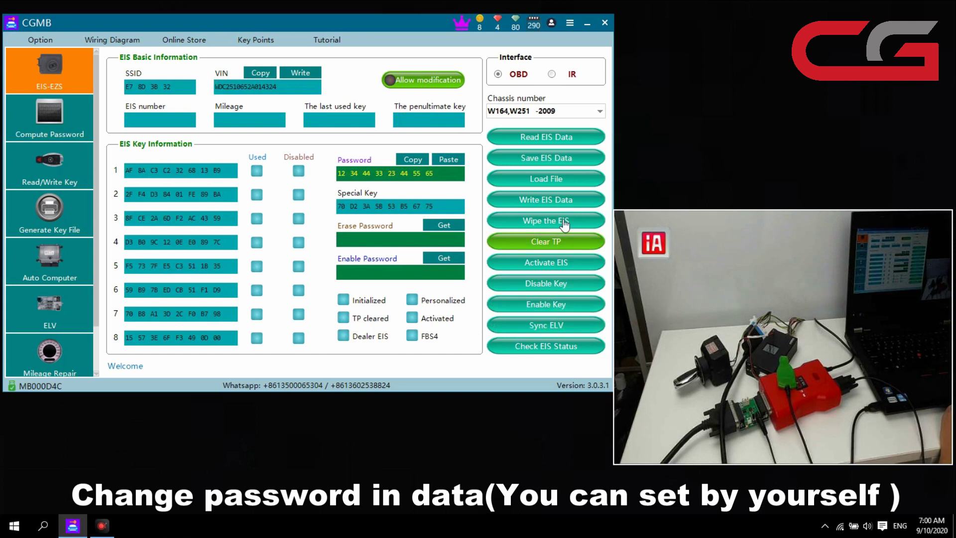
Save the EIS data as a .bin file inside a new folder named '164 data with pass'
click(545, 161)
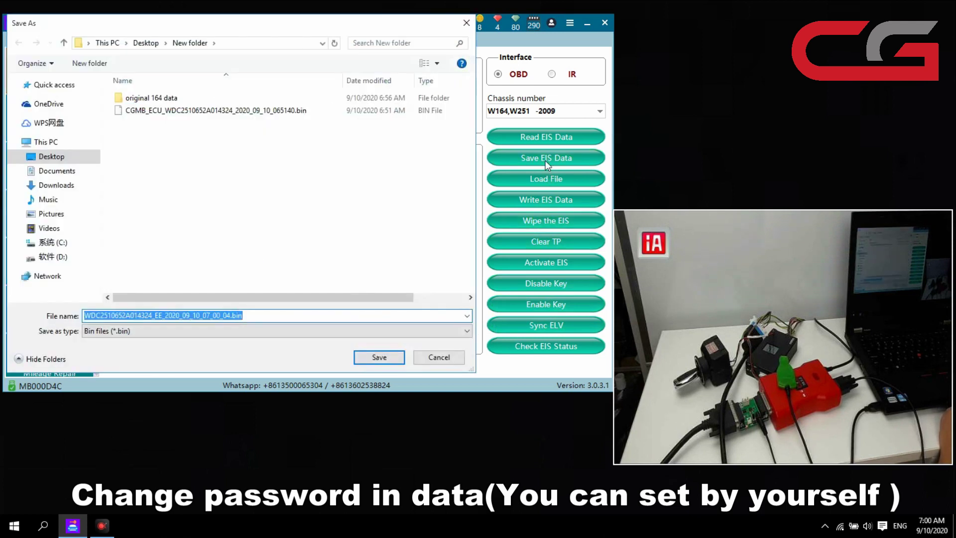
click(95, 68)
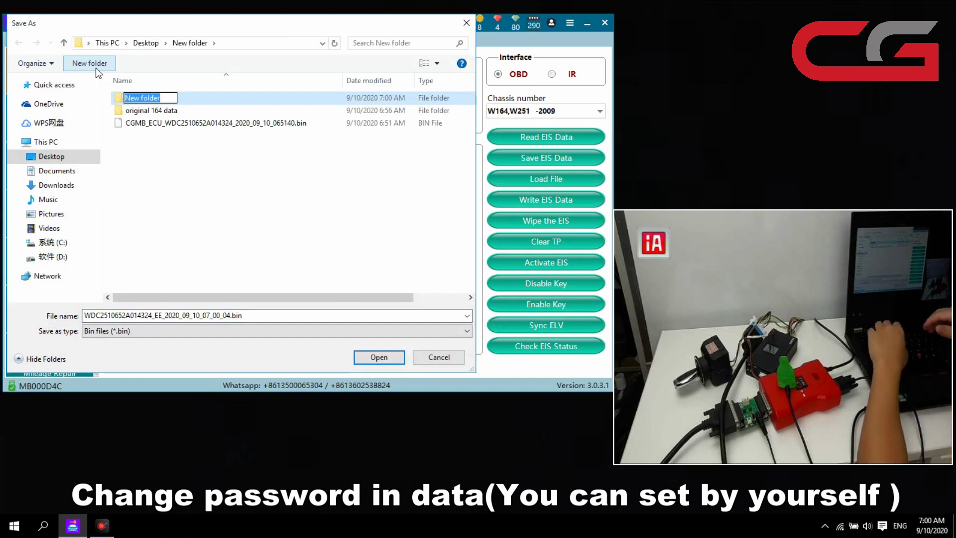
text(164)
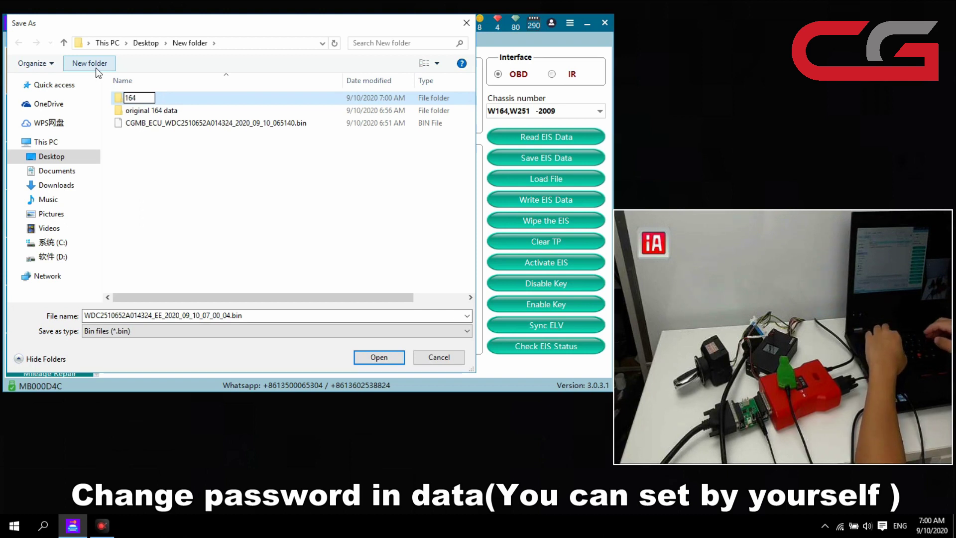
text( data)
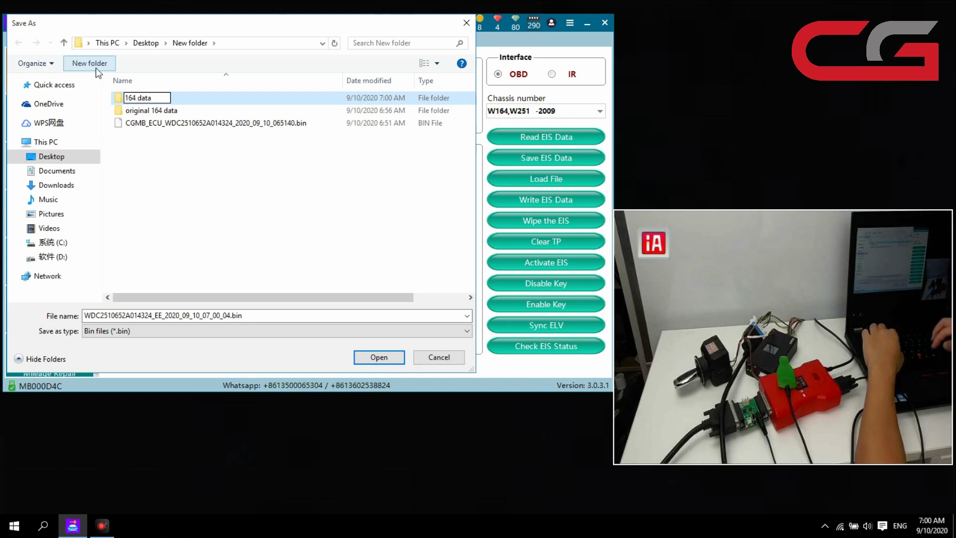
text( new)
key(BackSpace)
key(BackSpace)
key(BackSpace)
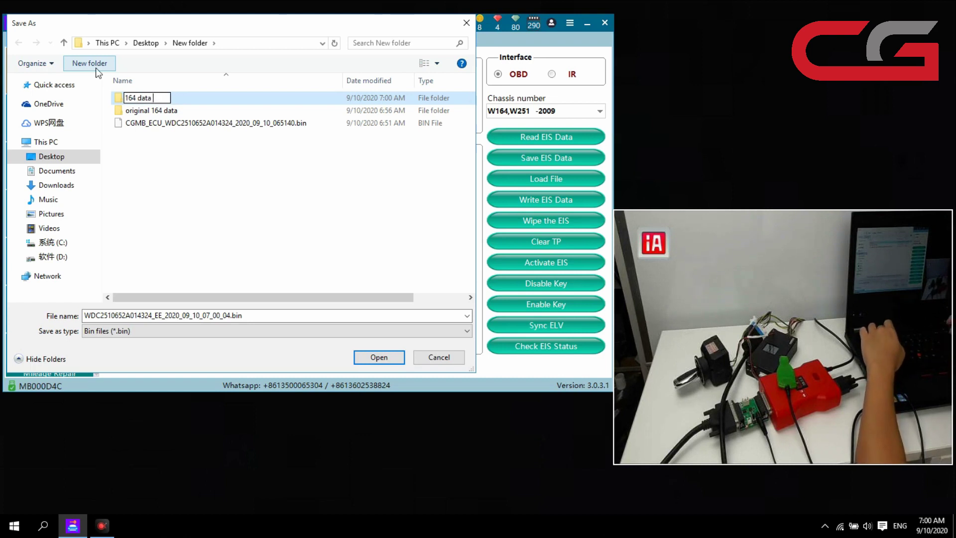
text(with pass)
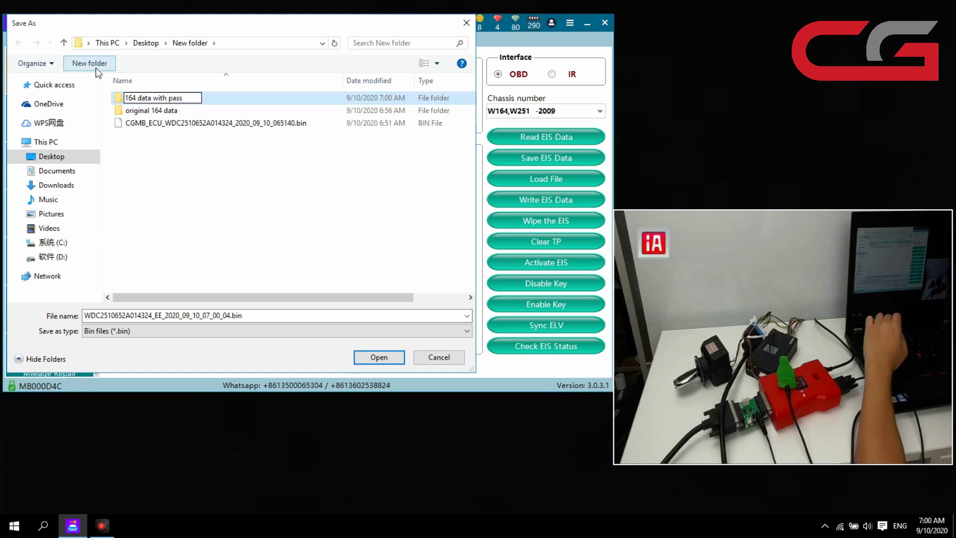
key(Return)
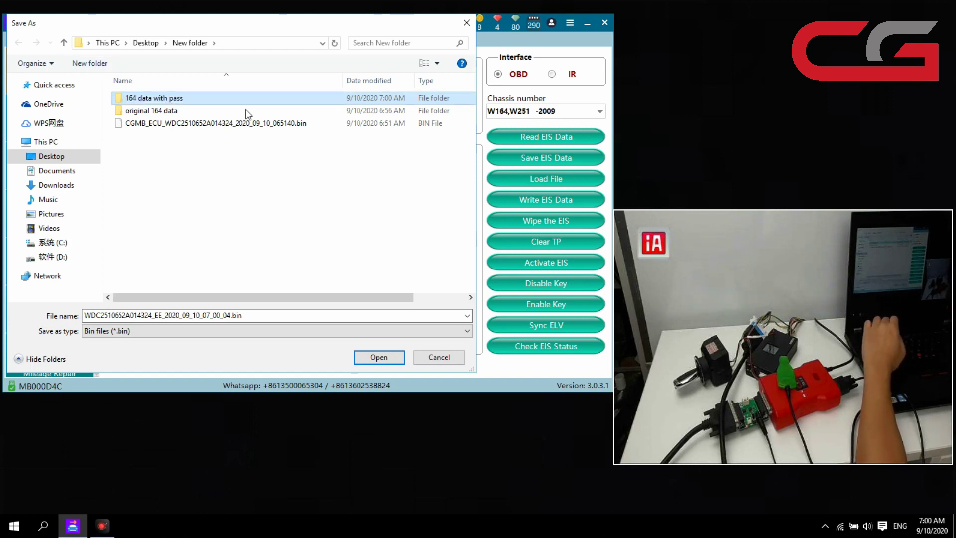
double_click(146, 98)
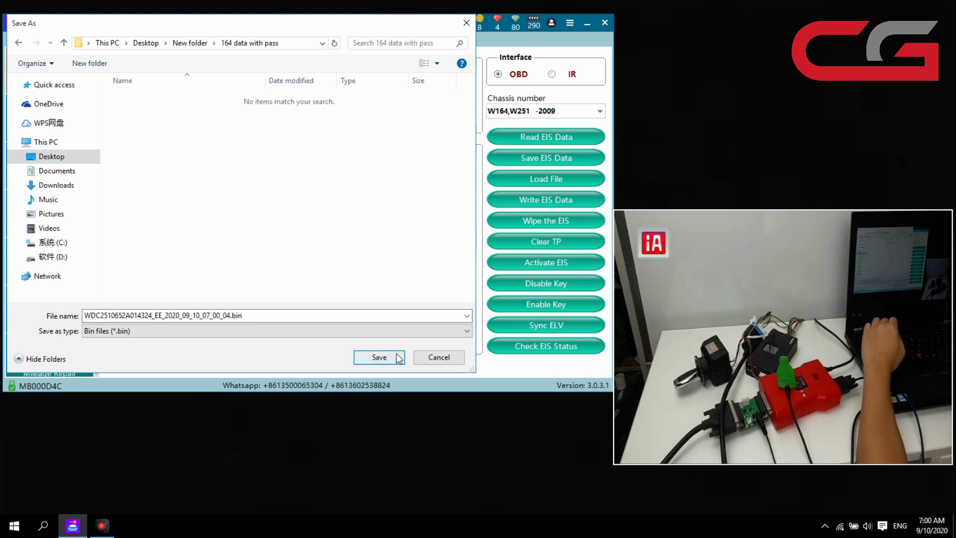
click(379, 357)
click(329, 237)
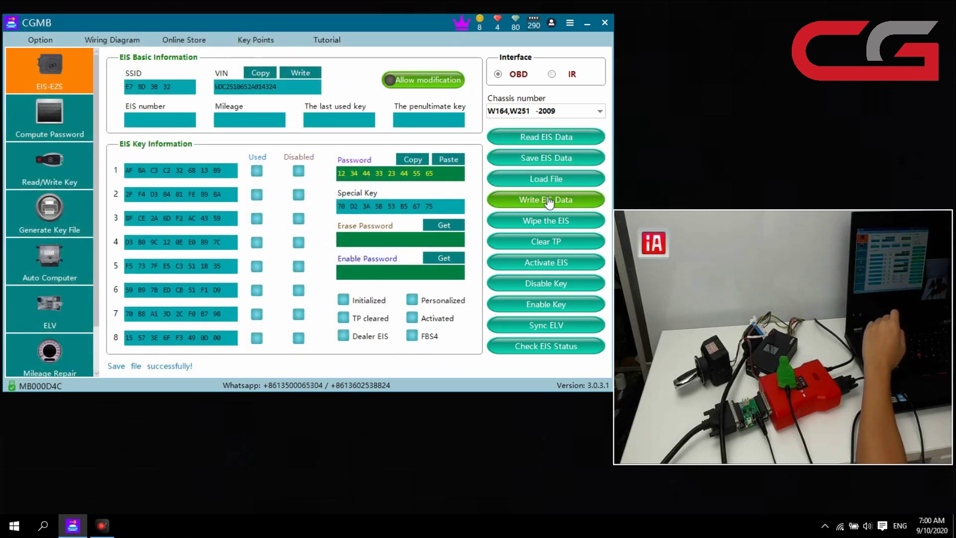
Read the EIS again, showing SSID 7B 07 1D 53 with all eight key slots disabled
click(544, 140)
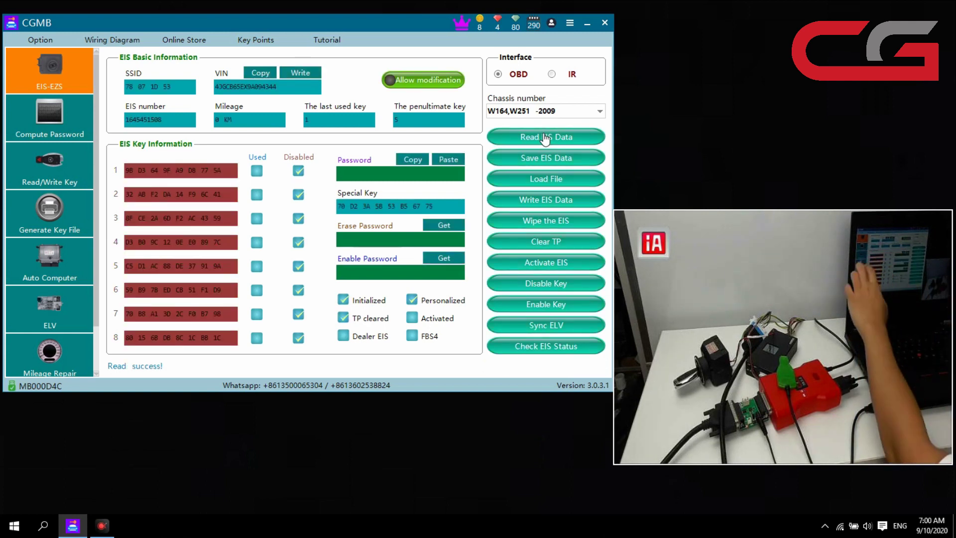
Load the saved new-password .bin file and write its data to the EIS
click(552, 178)
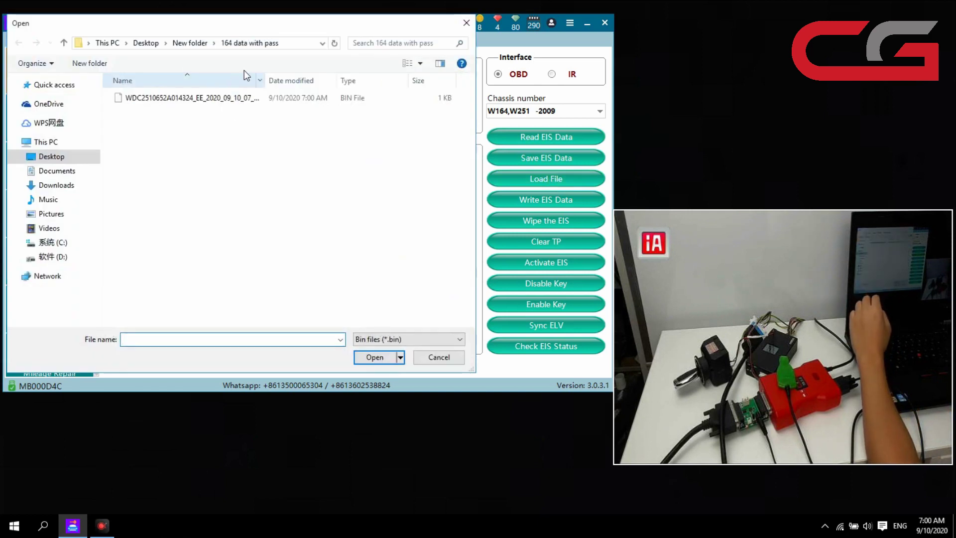
click(260, 96)
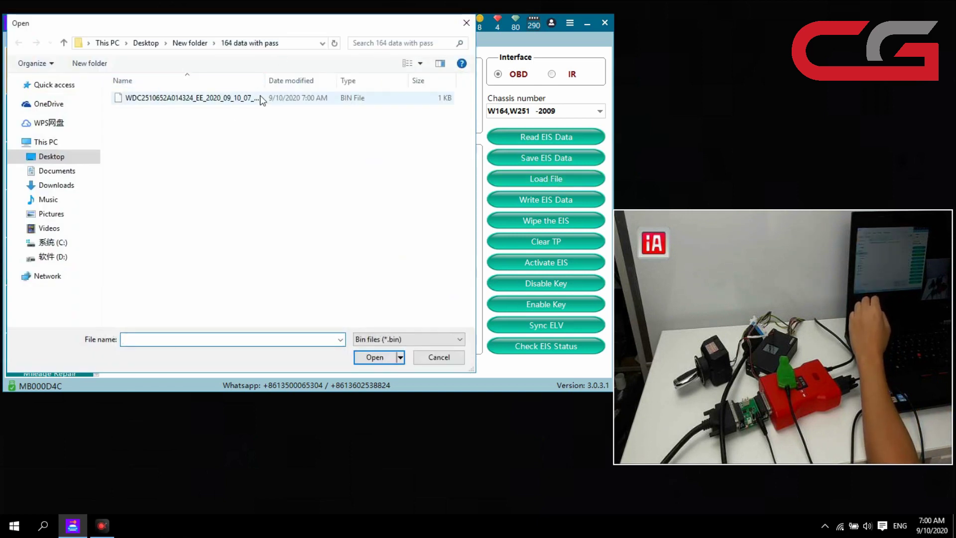
click(367, 364)
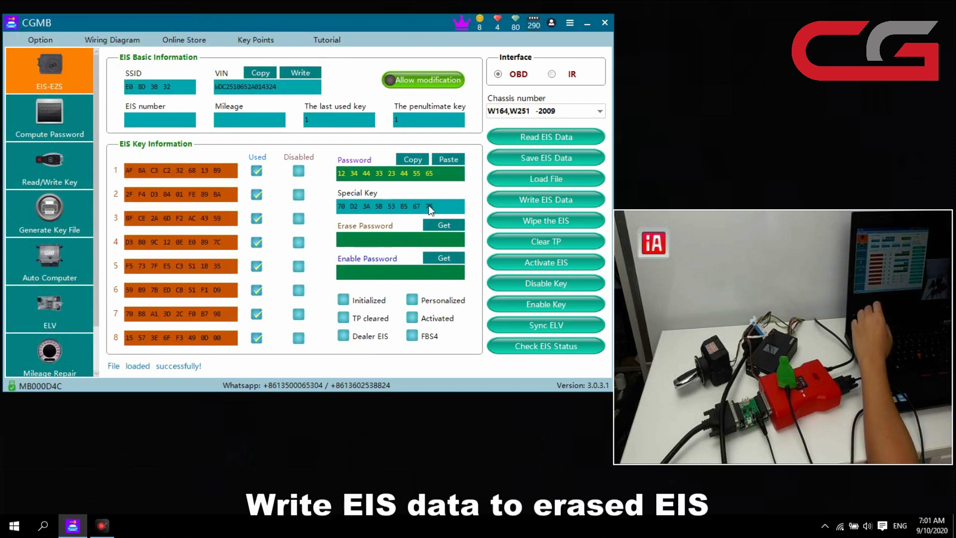
click(553, 201)
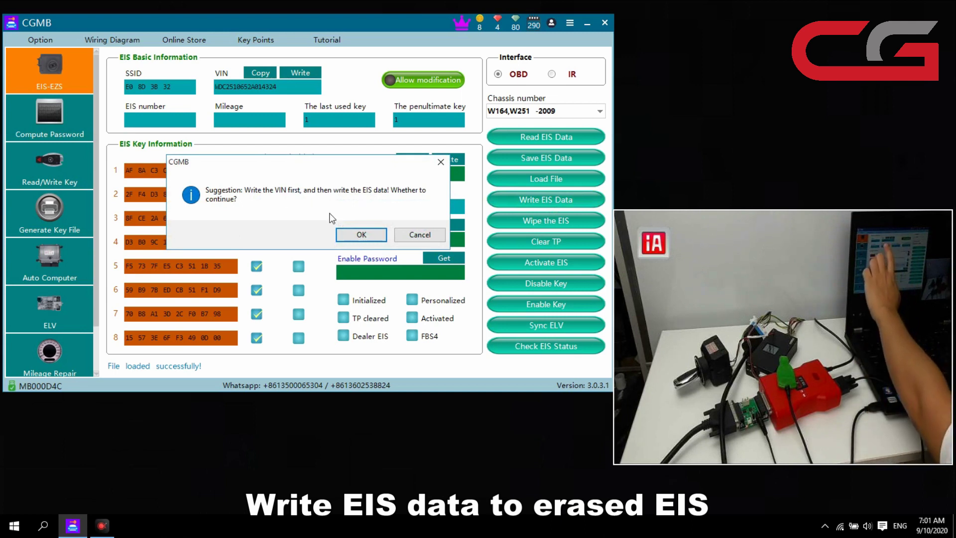
click(357, 234)
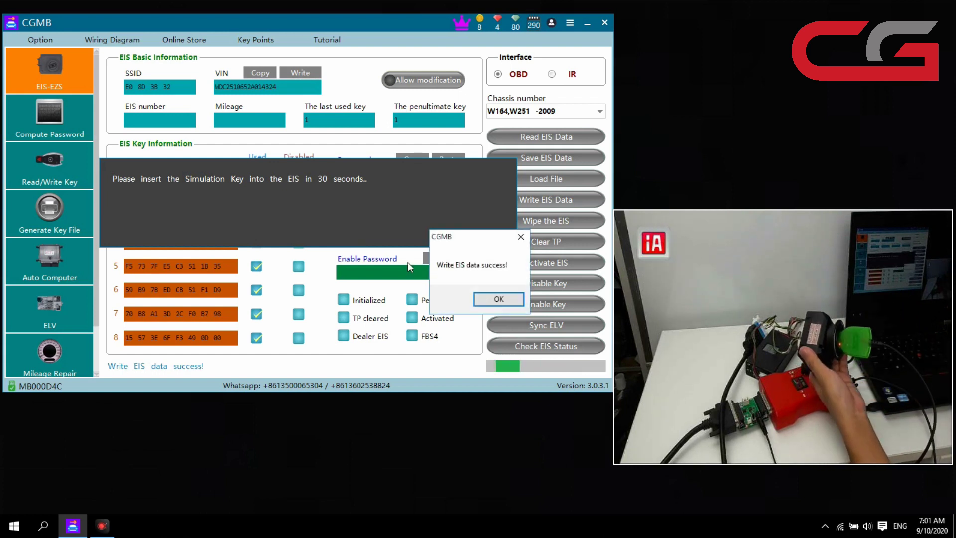
Read the written EIS back, confirming SSID E7 8D 3B 32 and no keys disabled
click(498, 299)
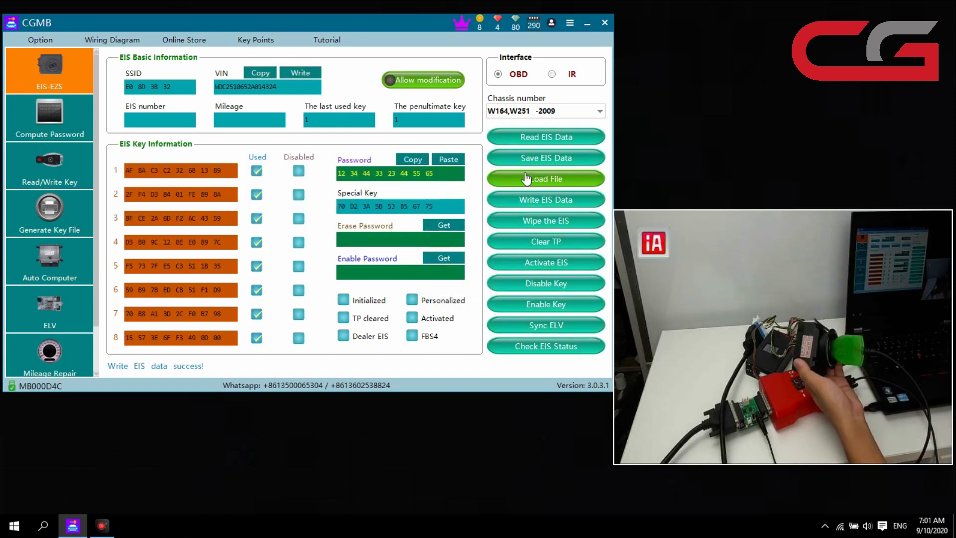
click(556, 142)
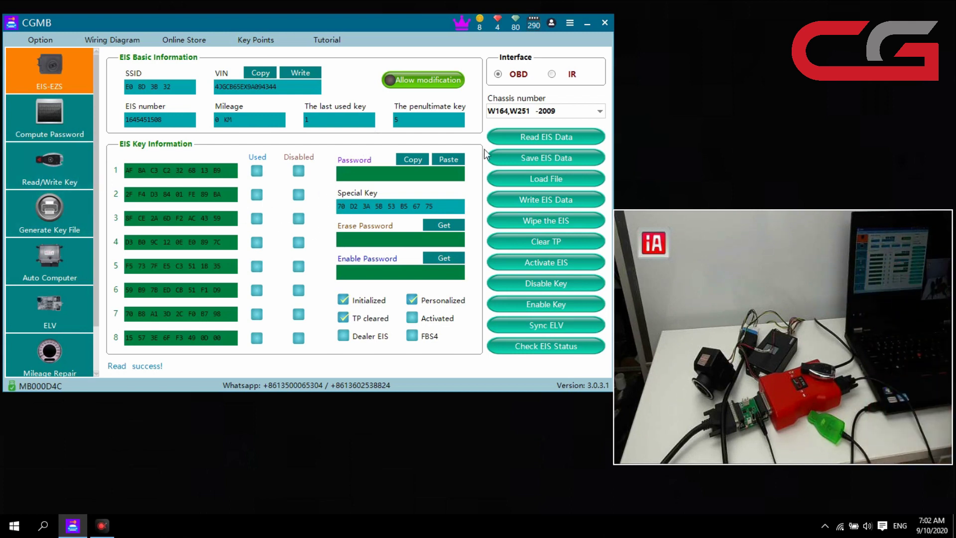
Load the saved EIS .bin file into the EIS fields
click(553, 180)
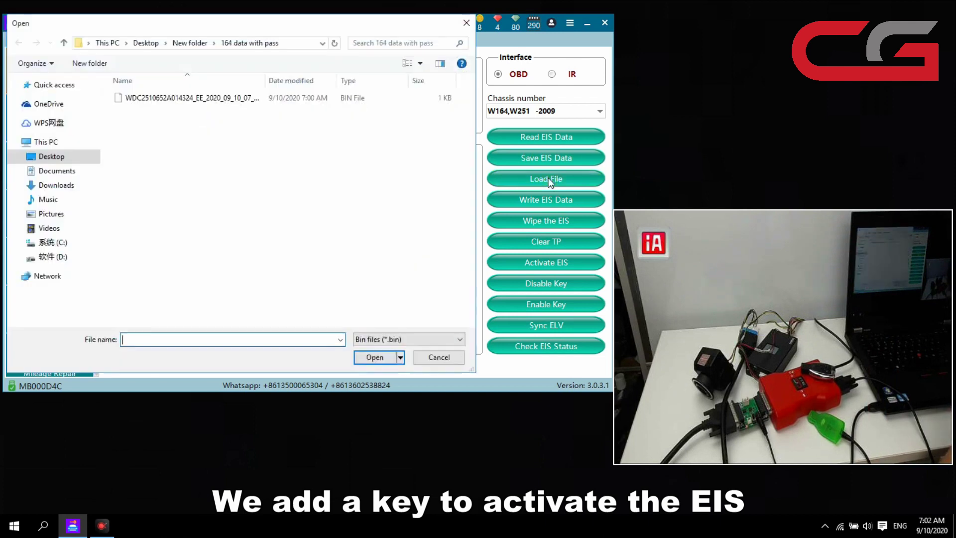
click(219, 98)
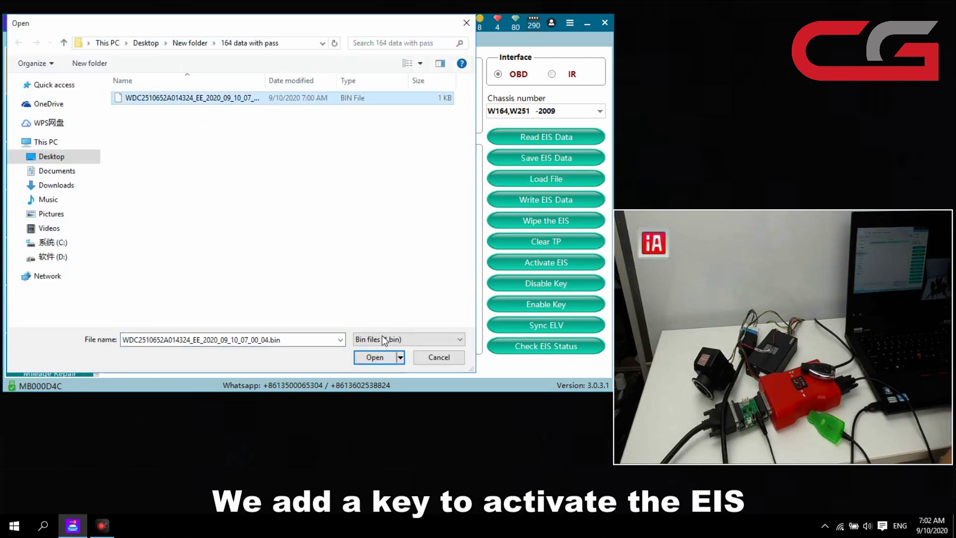
click(374, 358)
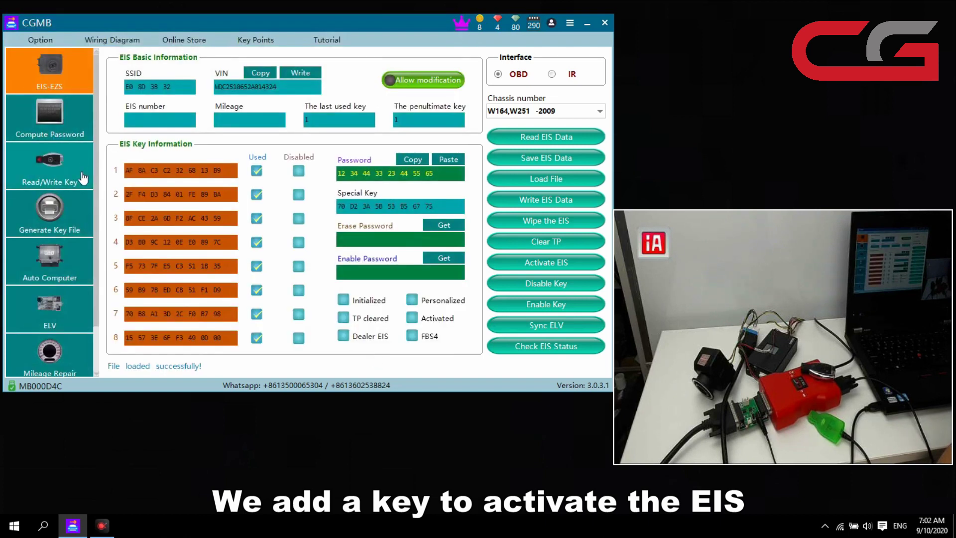
Generate key files for positions 1–8 from the saved EIS file and save as KEY.bin
click(50, 212)
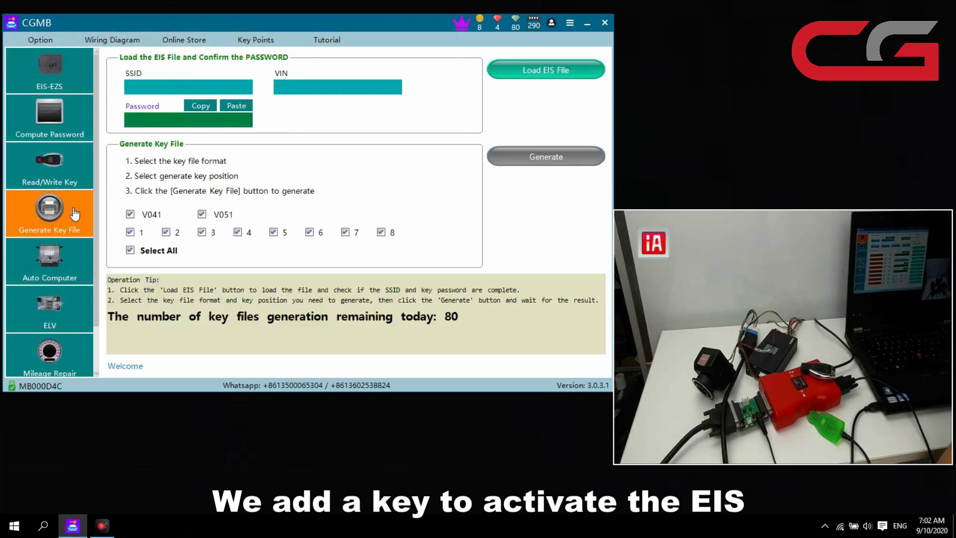
click(549, 70)
click(243, 97)
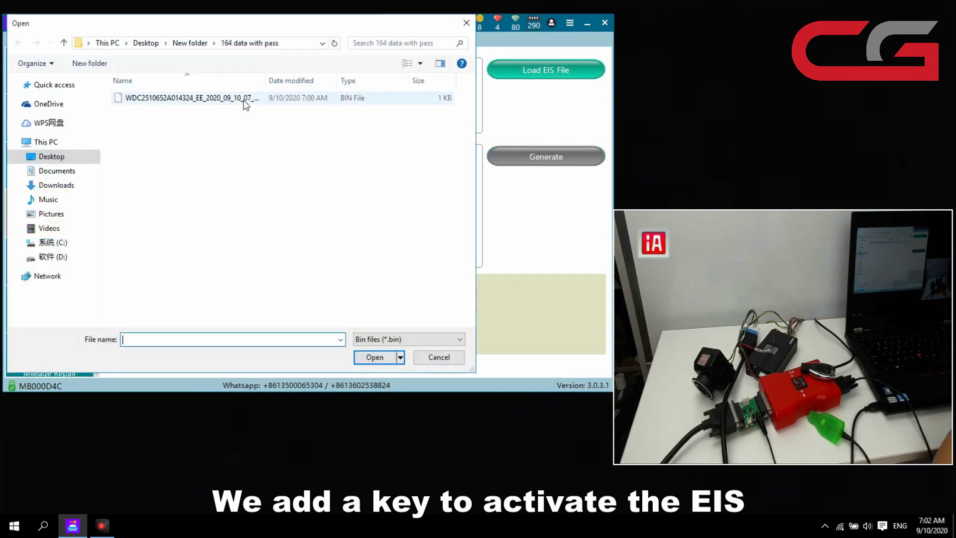
click(385, 358)
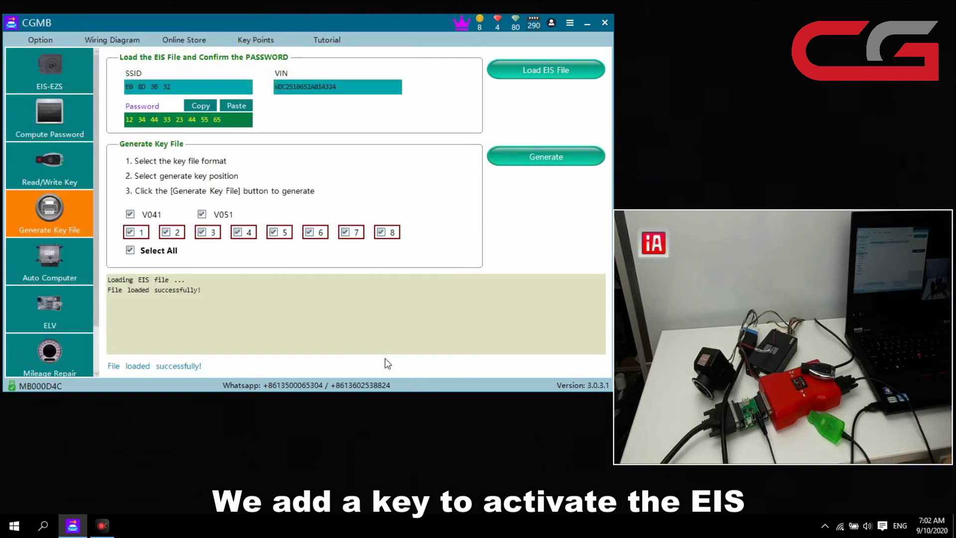
click(516, 165)
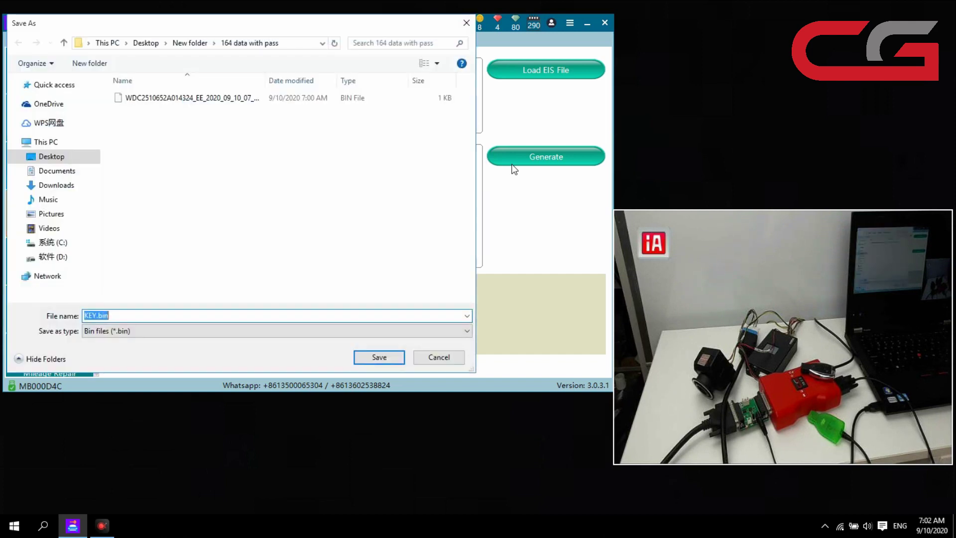
click(371, 358)
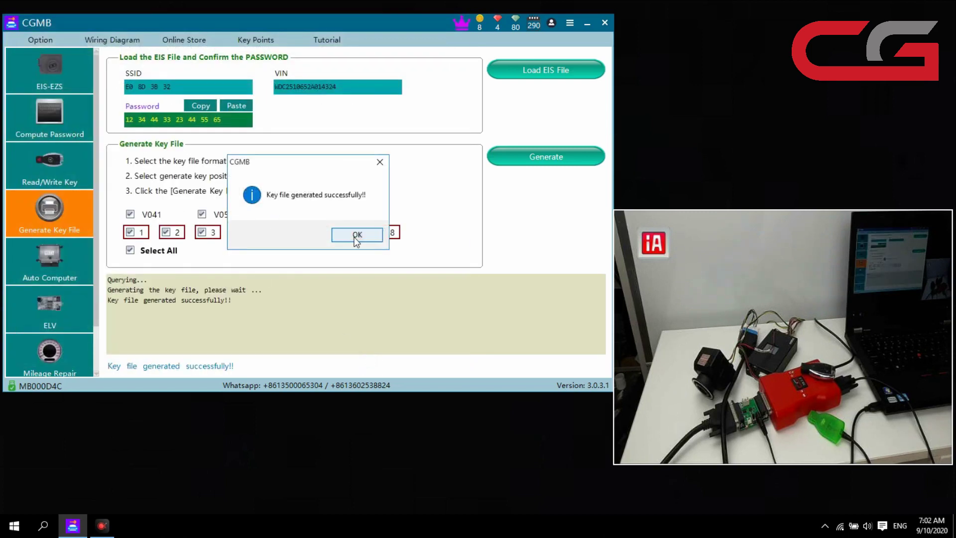
click(356, 235)
Read the used BE key in the programmer and reset it to blank
click(75, 166)
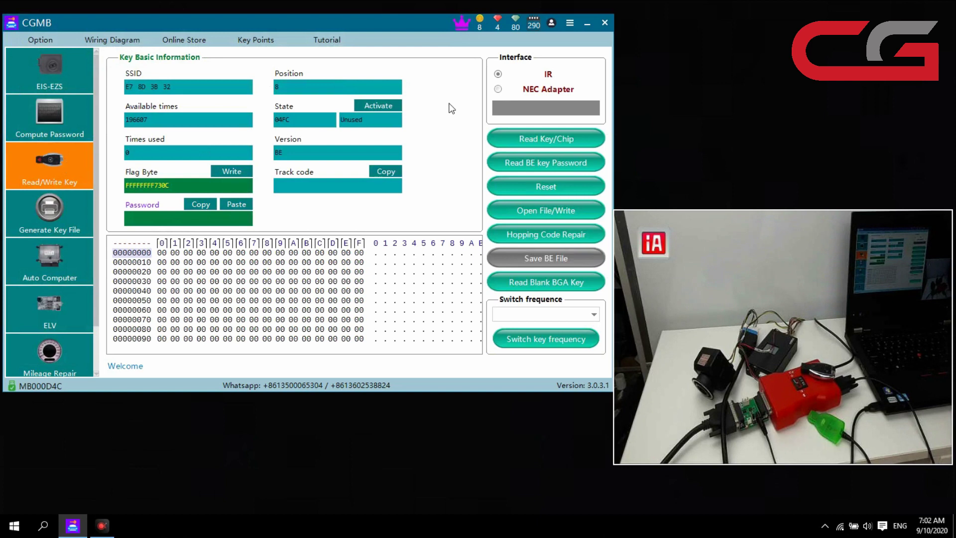
click(569, 141)
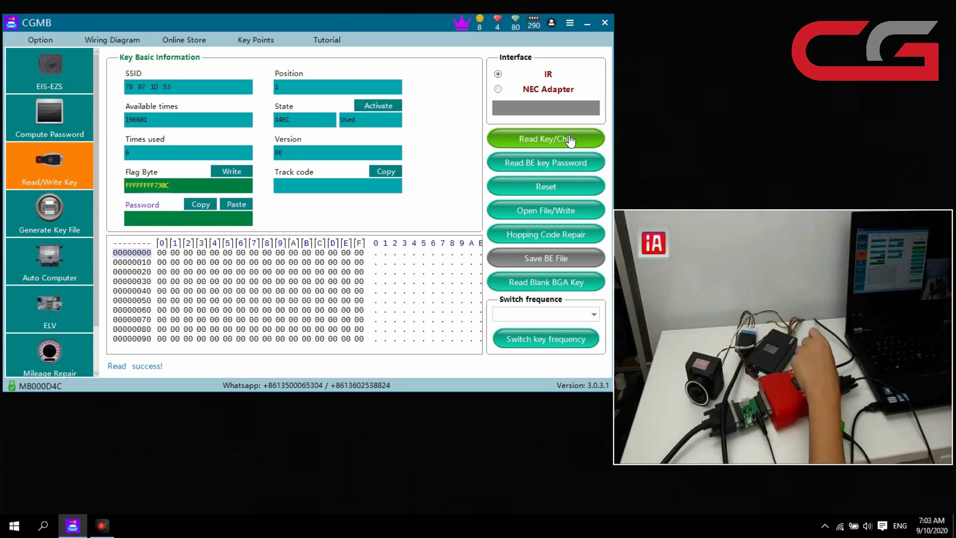
click(560, 186)
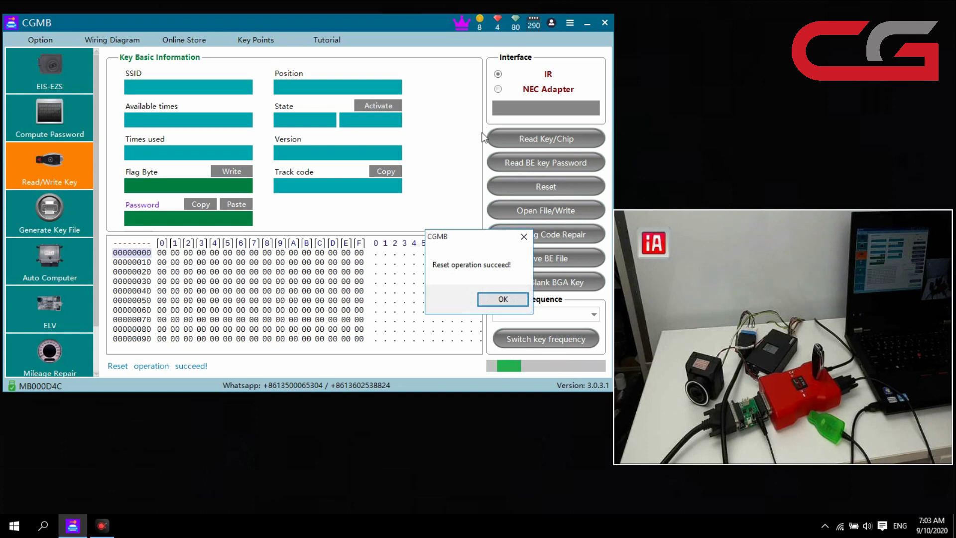
click(503, 298)
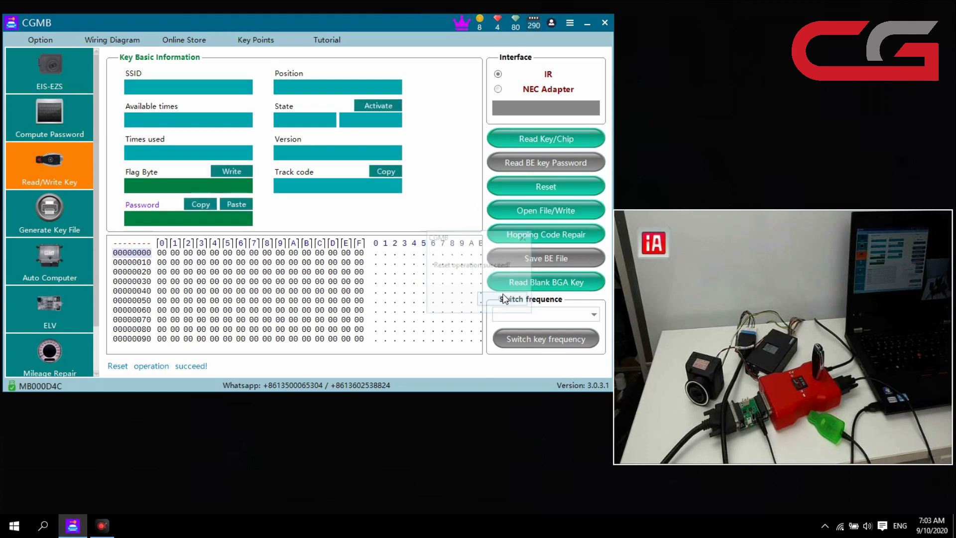
Write CGMB_KEY_E08D3B32_1_51_used.bin onto the freshly reset BE key
click(550, 140)
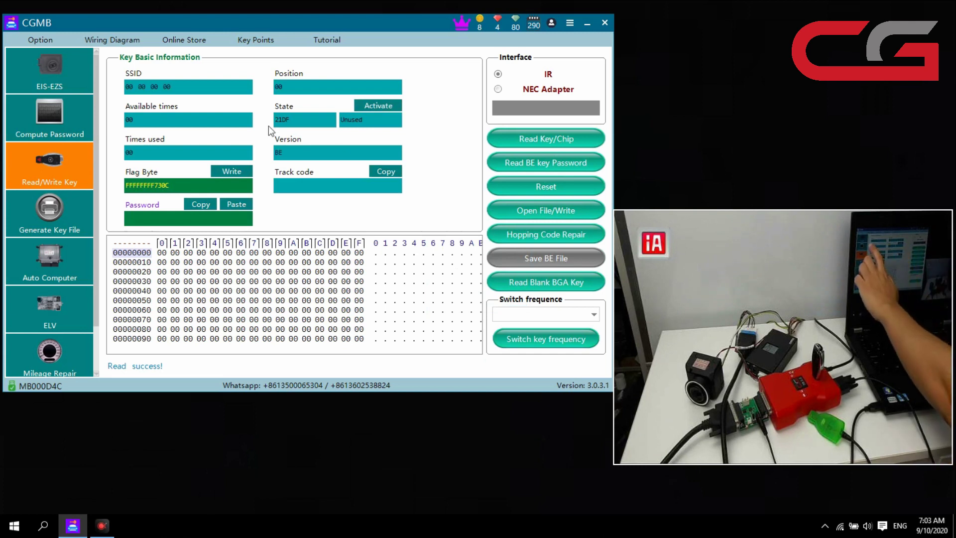
click(548, 213)
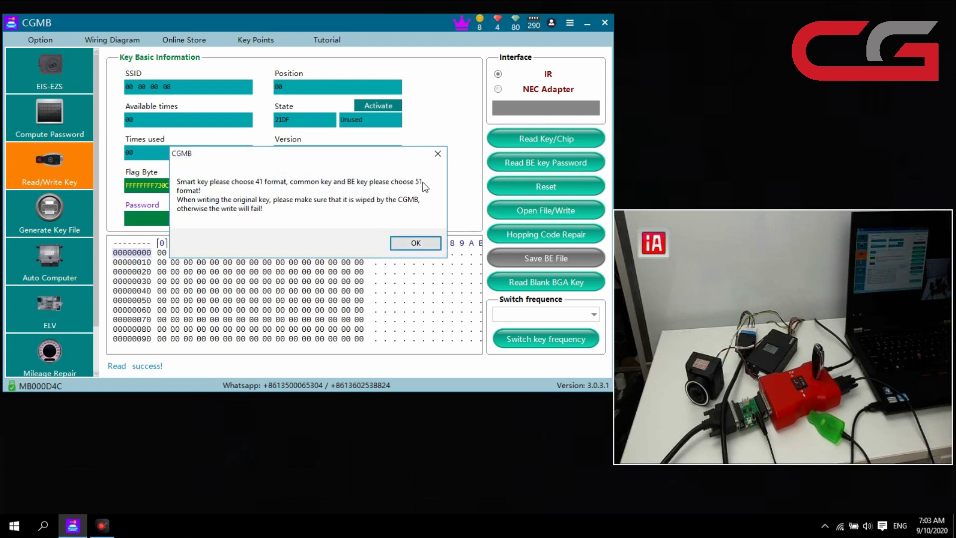
click(416, 242)
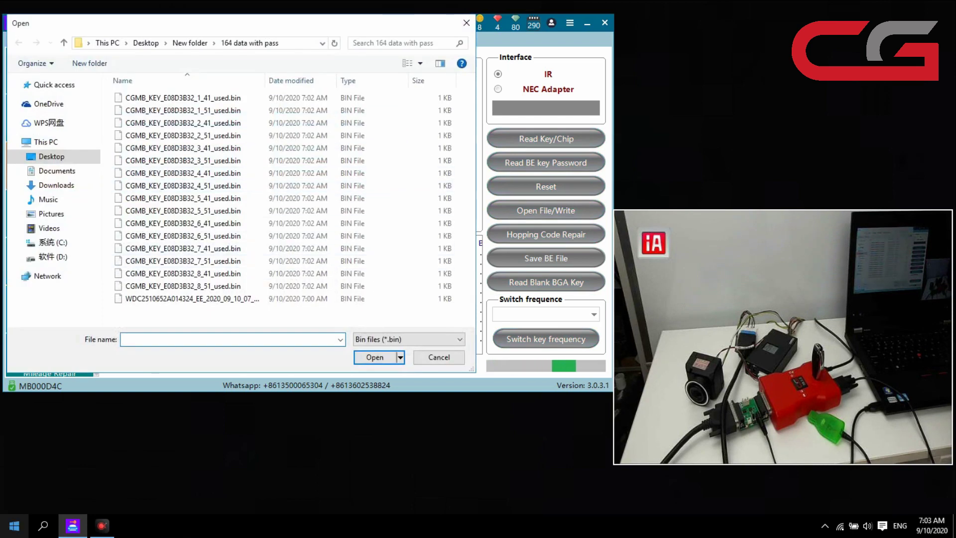
click(238, 225)
click(219, 111)
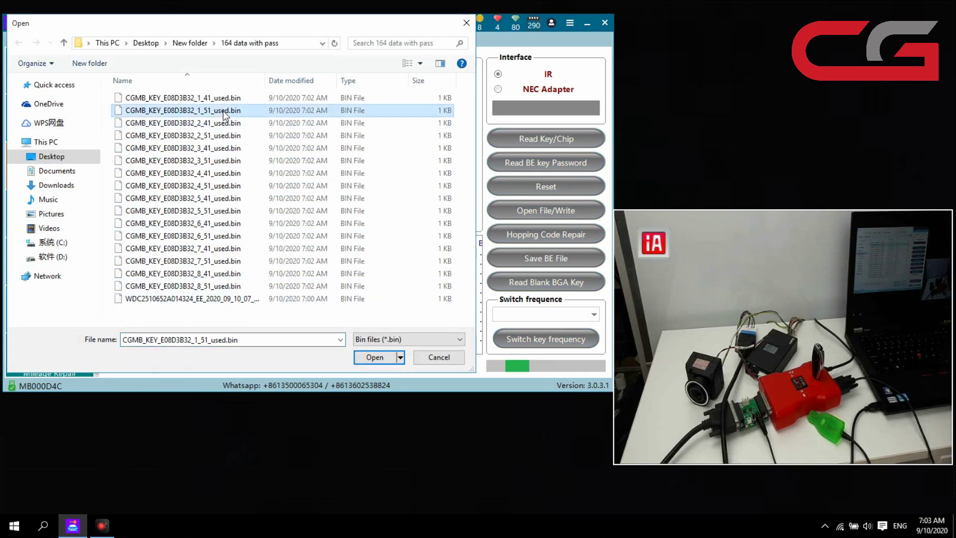
click(383, 356)
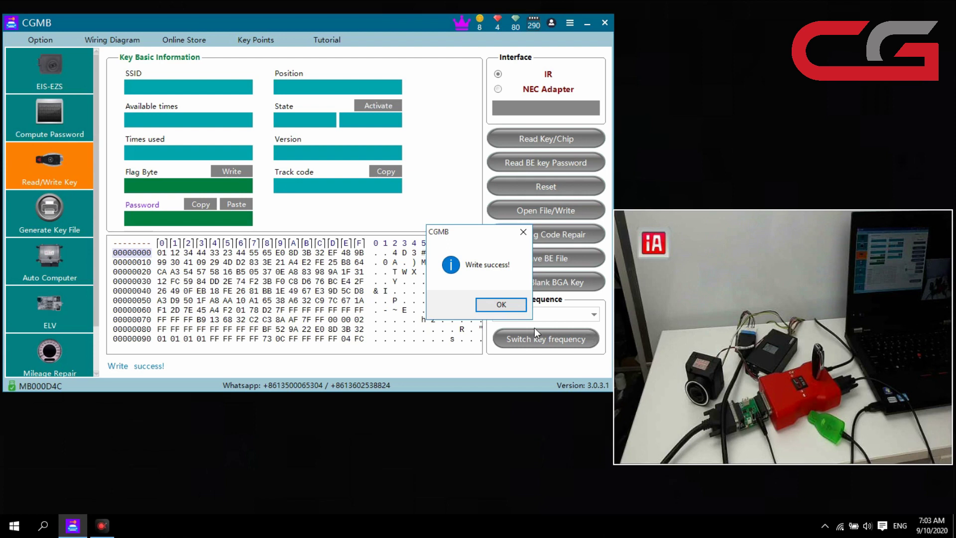
click(511, 304)
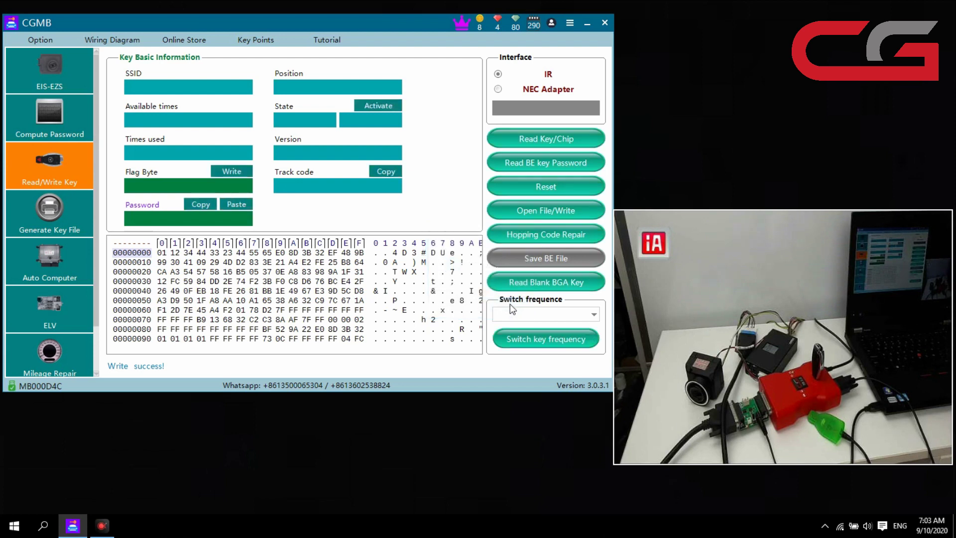
Read the EIS data, recheck the key, and return to the EIS-EZS page
click(78, 88)
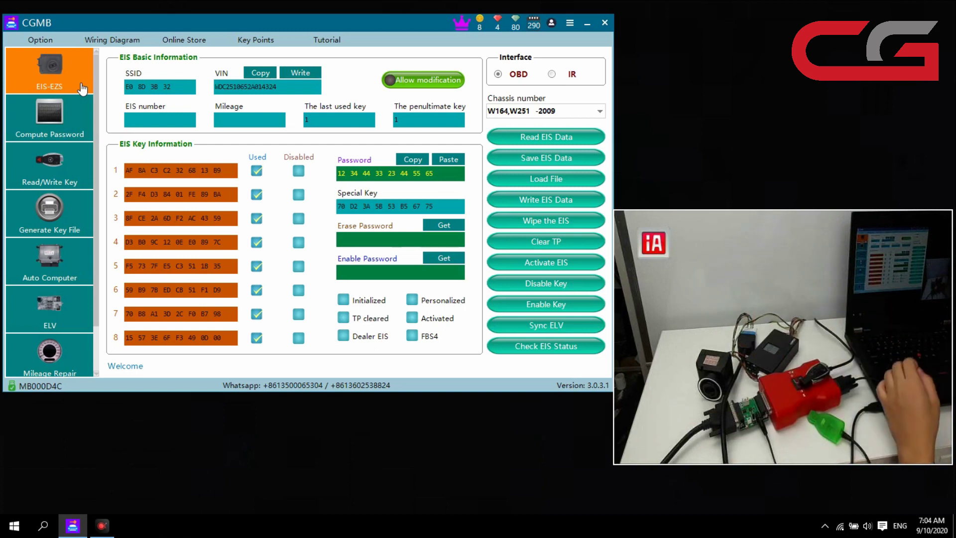
click(570, 140)
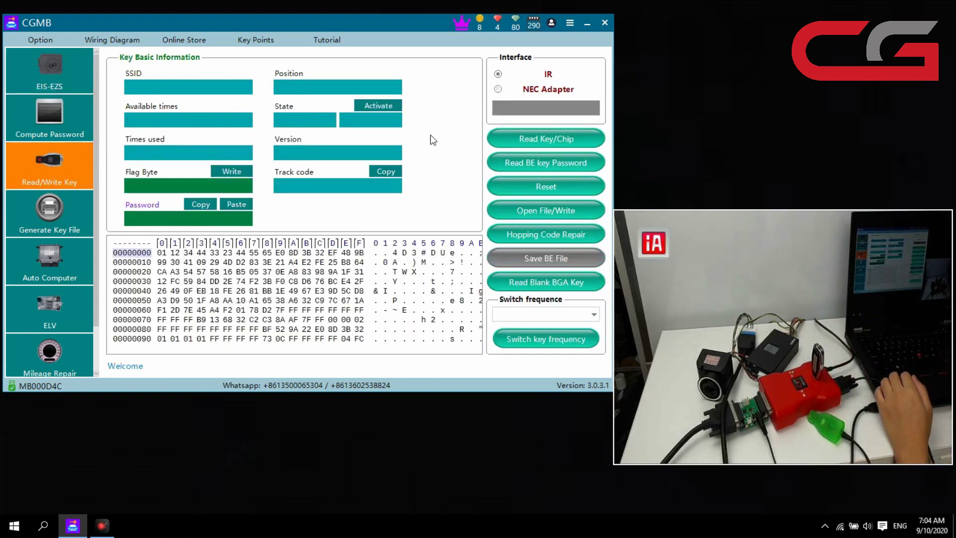
click(566, 140)
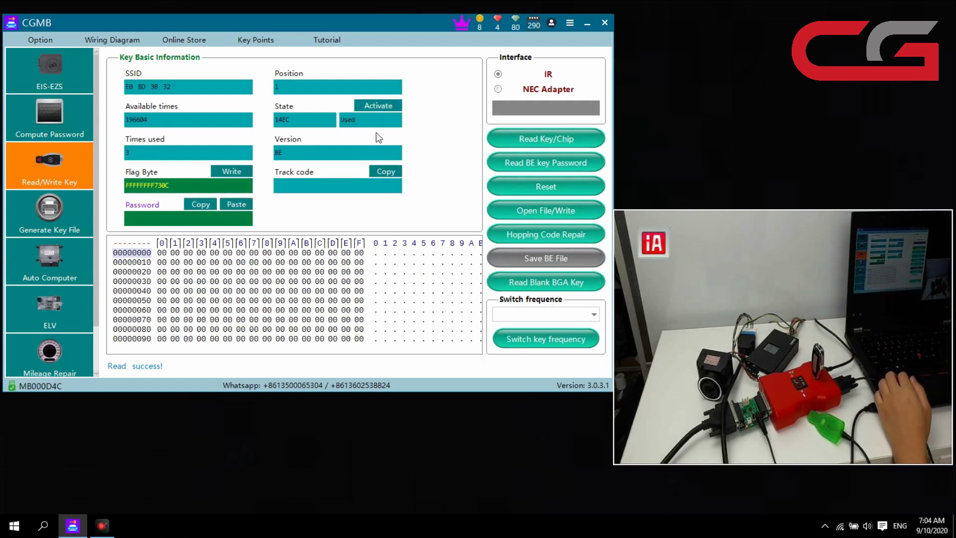
click(76, 78)
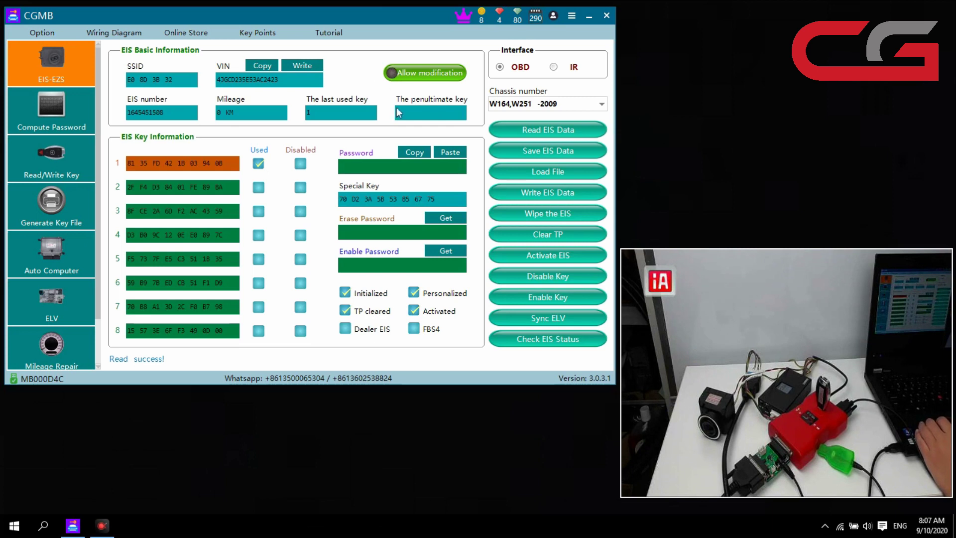
Load the CGMB_ECU .bin file from New folder and write its VIN to the EIS
click(551, 174)
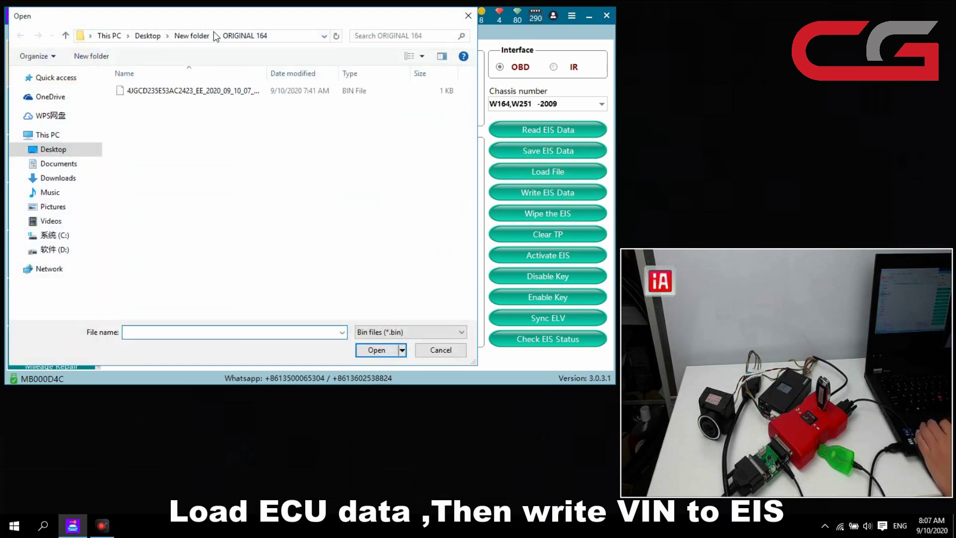
click(193, 36)
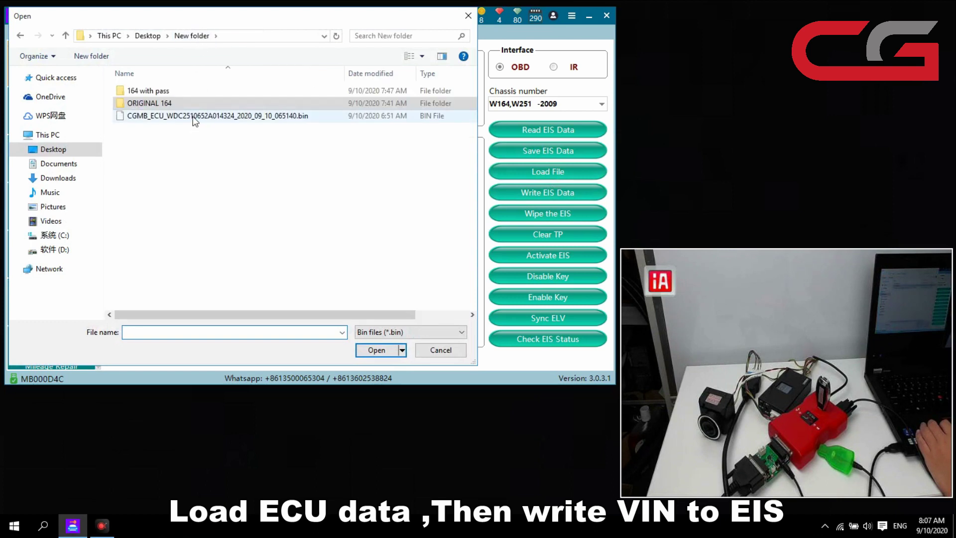
click(194, 116)
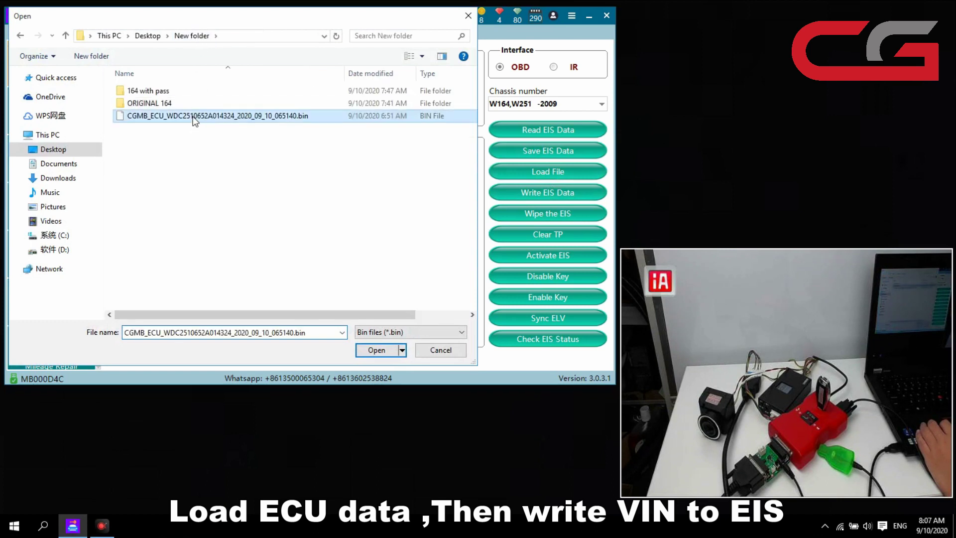
click(376, 350)
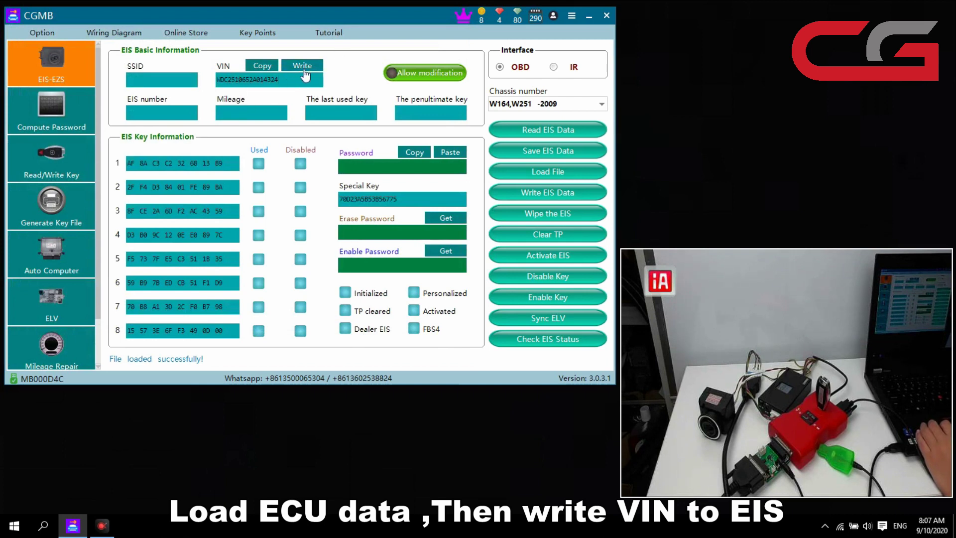
click(304, 67)
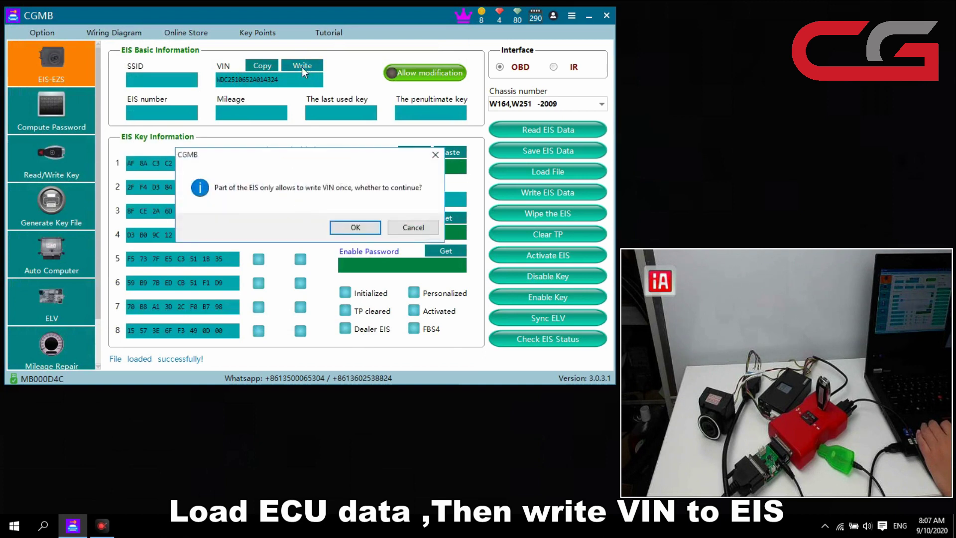
click(357, 230)
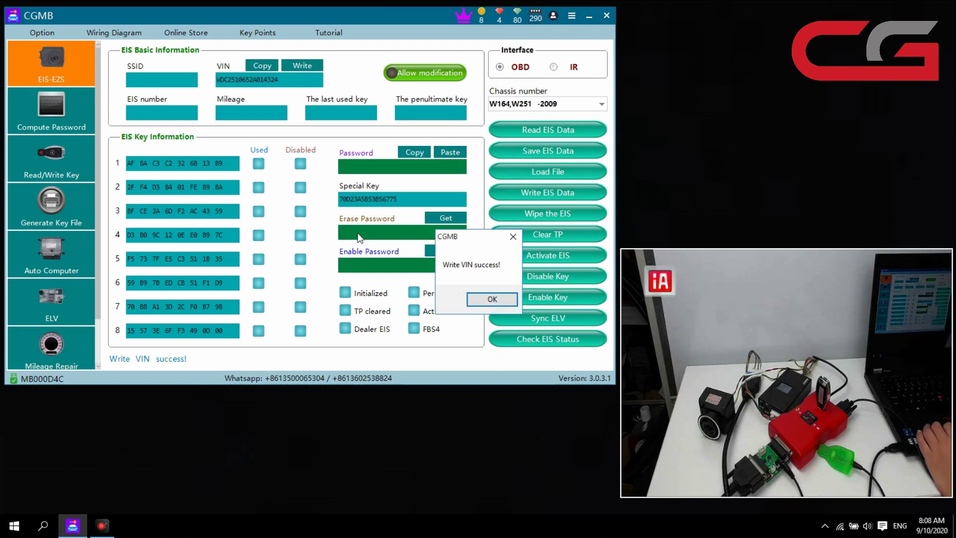
Read the EIS back to confirm the ECU's VIN, key 1 used, and Activated status
click(494, 301)
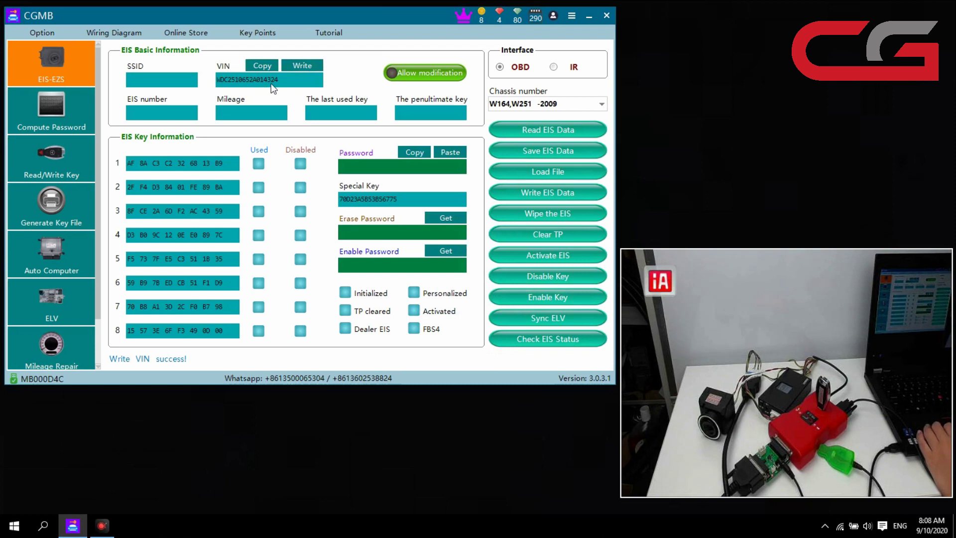
click(560, 134)
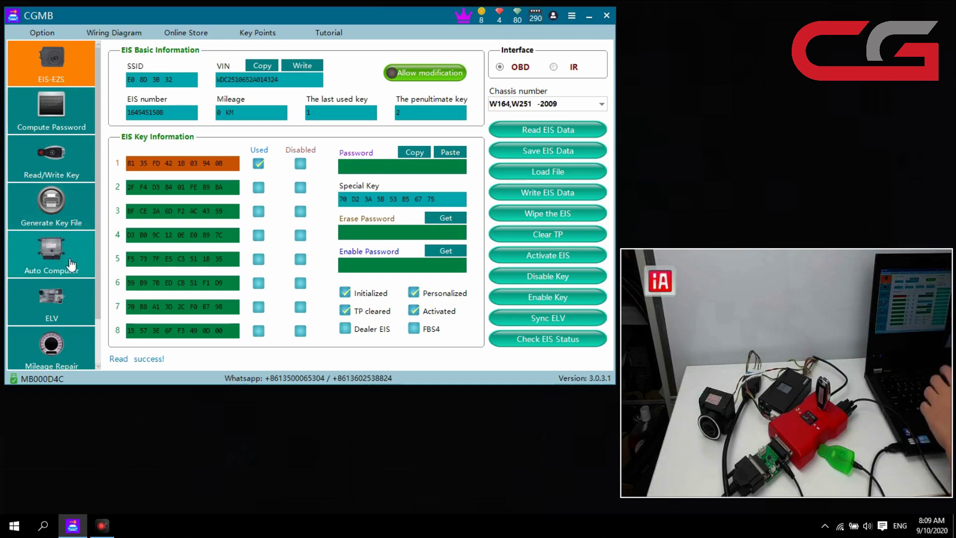
click(51, 299)
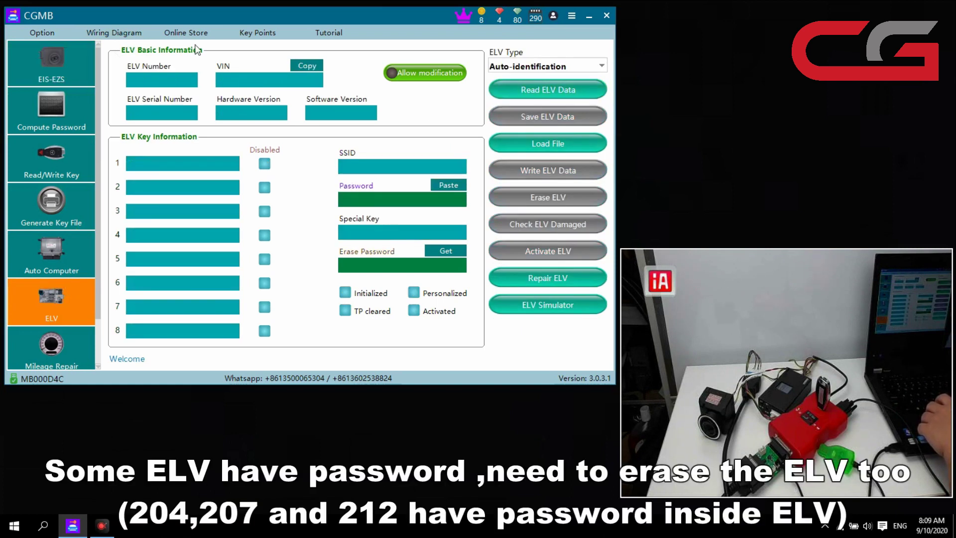
click(134, 33)
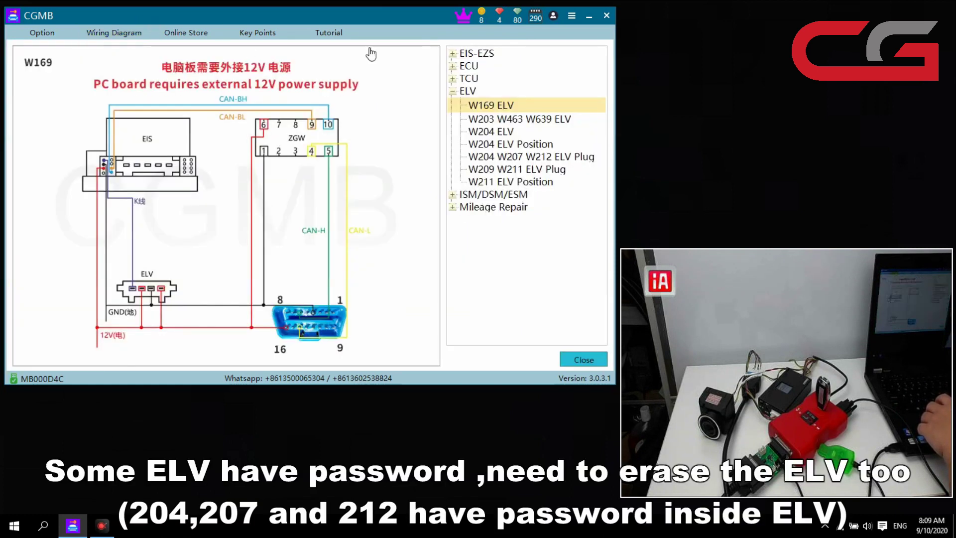
click(520, 159)
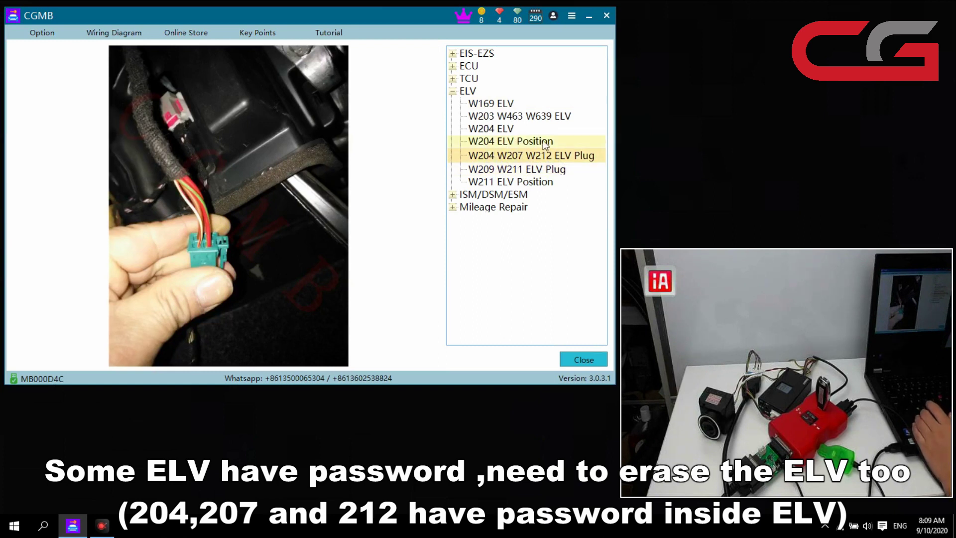
click(597, 360)
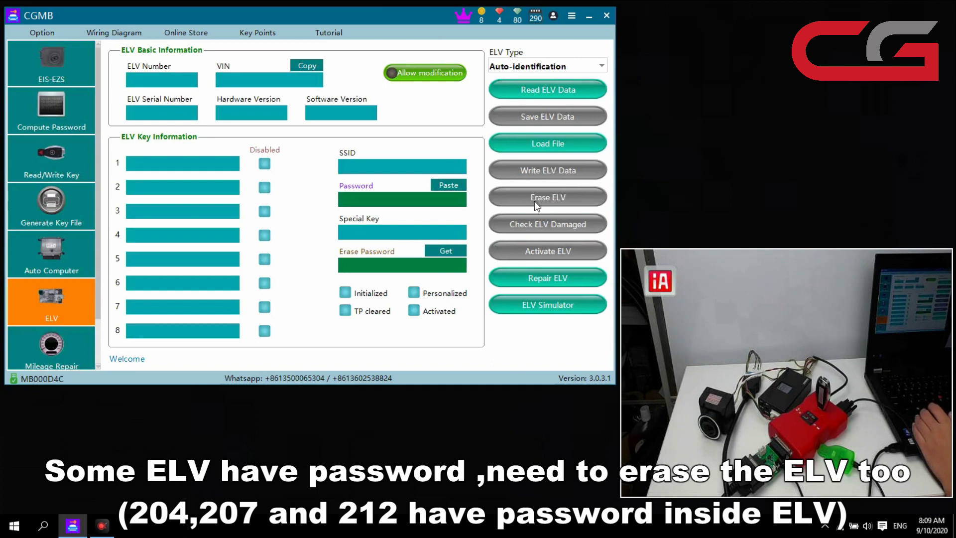
click(66, 75)
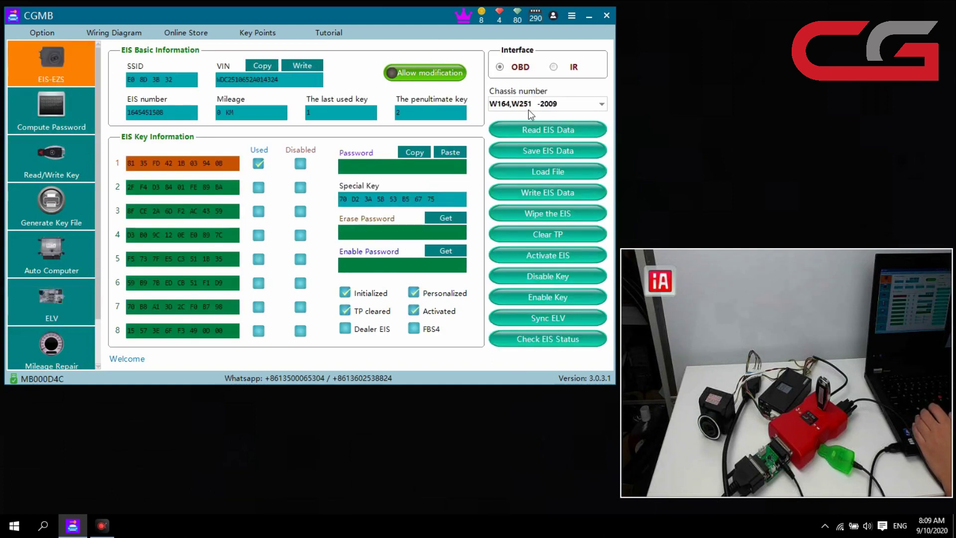